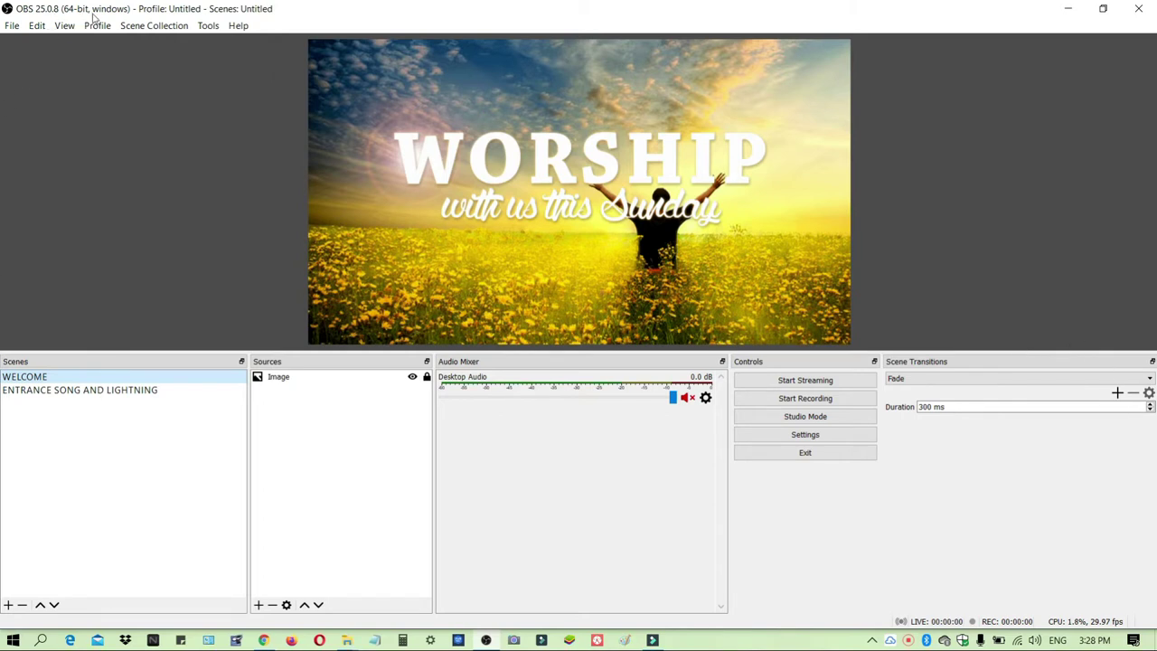
- Create a new scene named RECORDED next to WELCOME and ENTRANCE SONG AND LIGHTNING
left_click(378, 506)
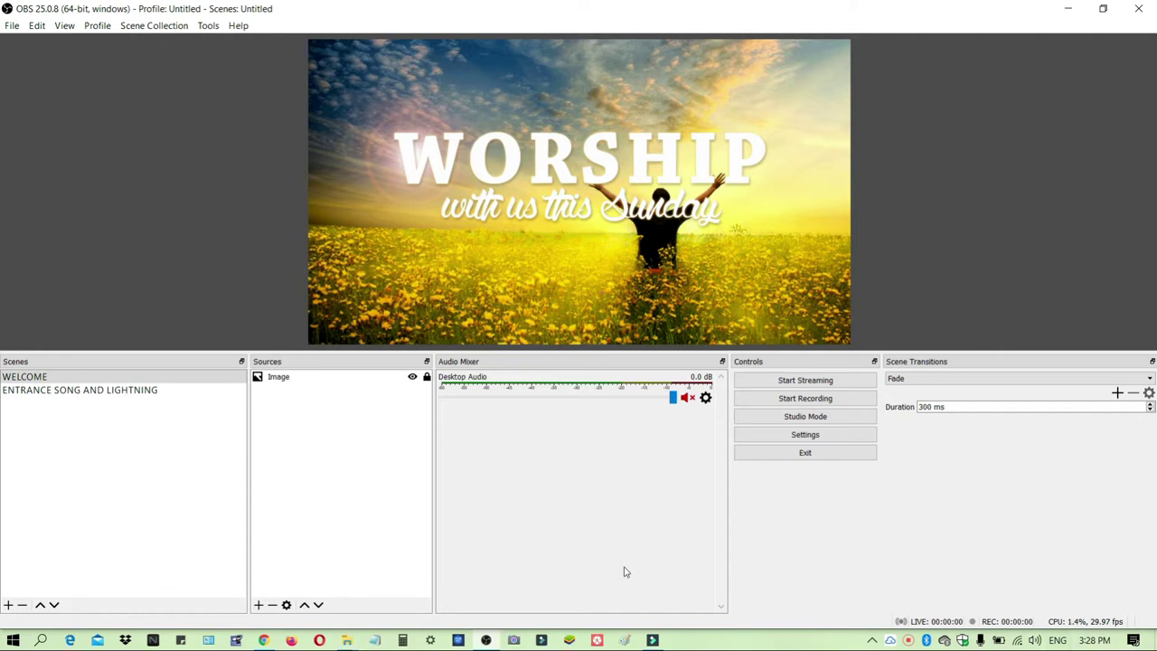
left_click(117, 522)
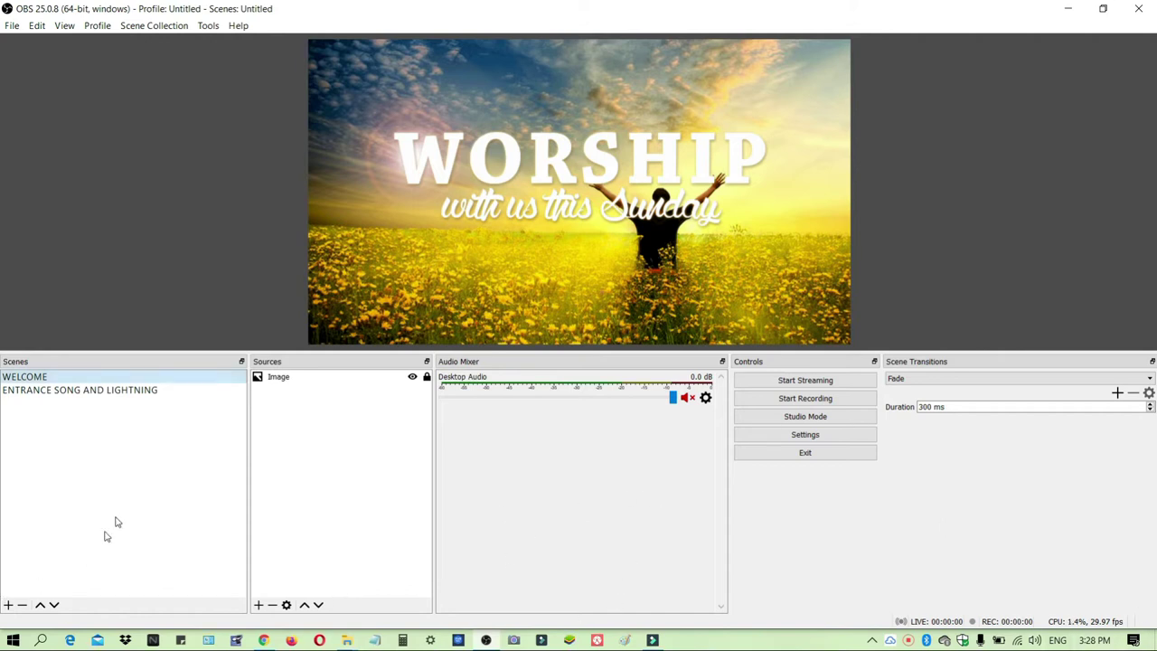
left_click(7, 605)
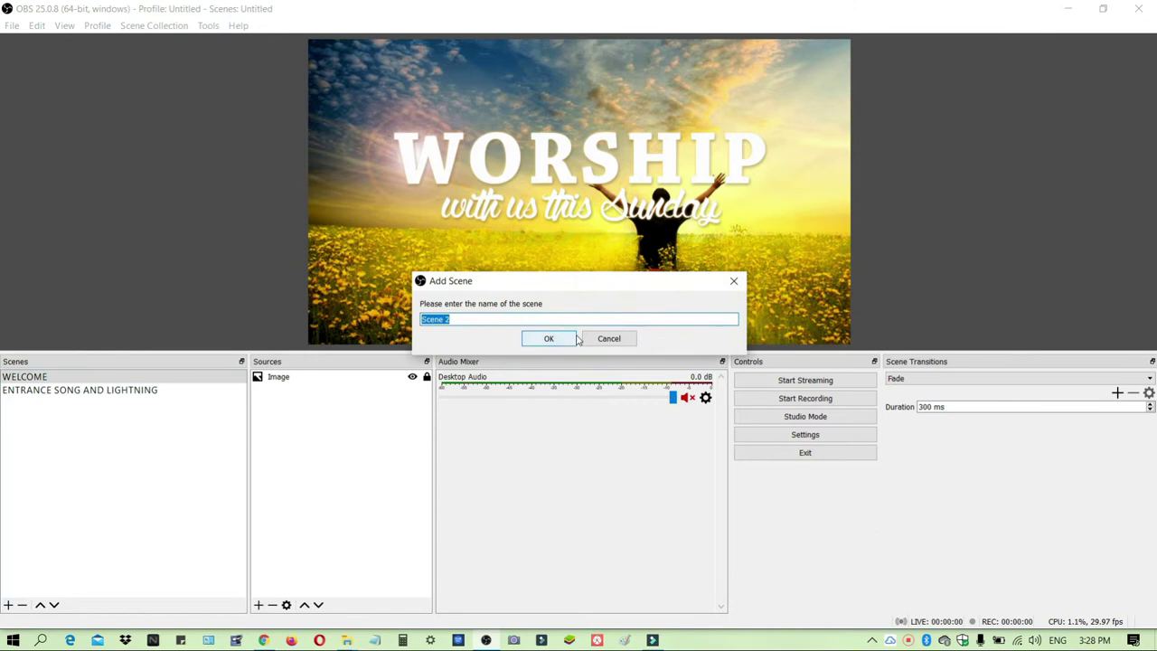
type("RECORDED")
left_click(575, 337)
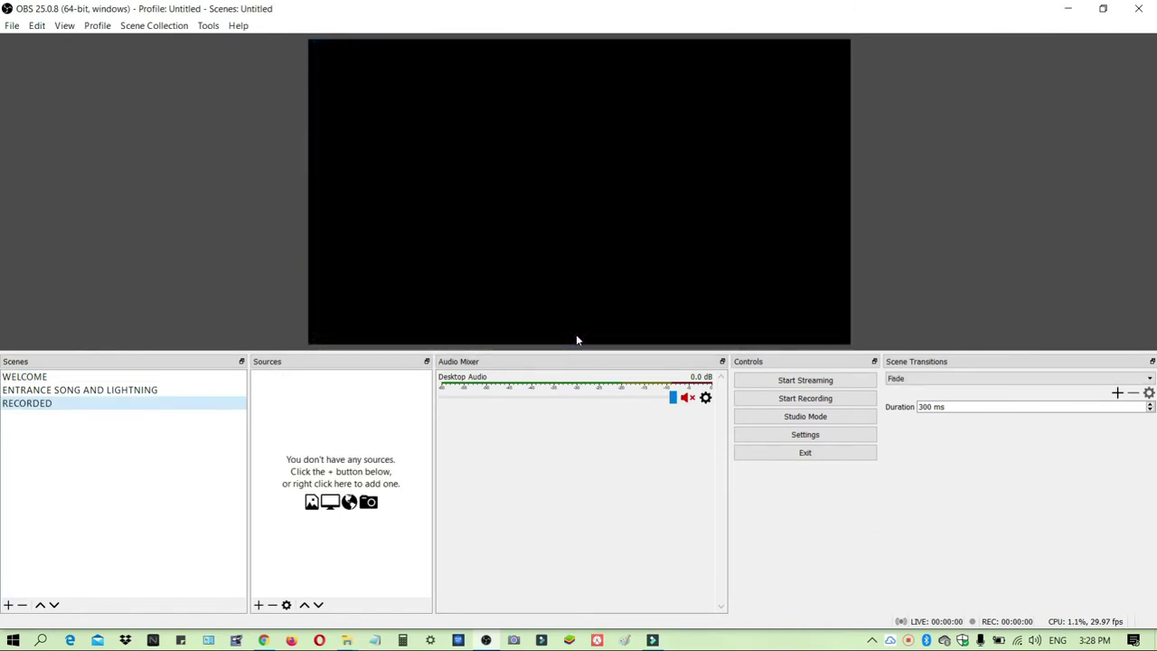
- Bring up the Sources add list for the RECORDED scene
left_click(259, 605)
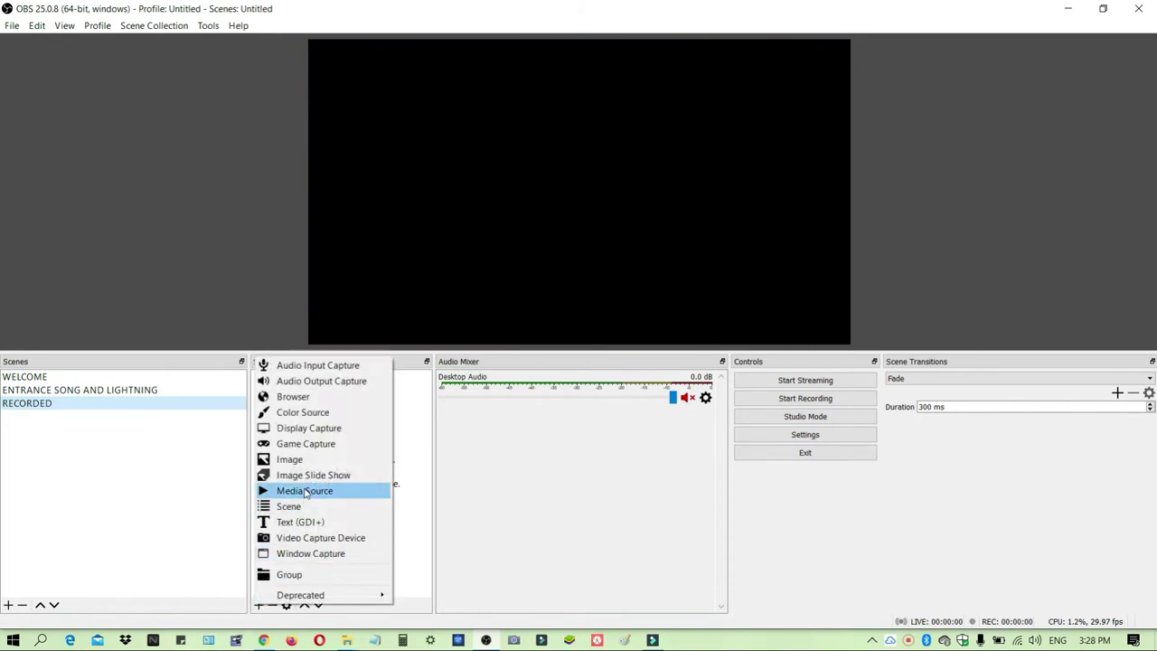
left_click(469, 509)
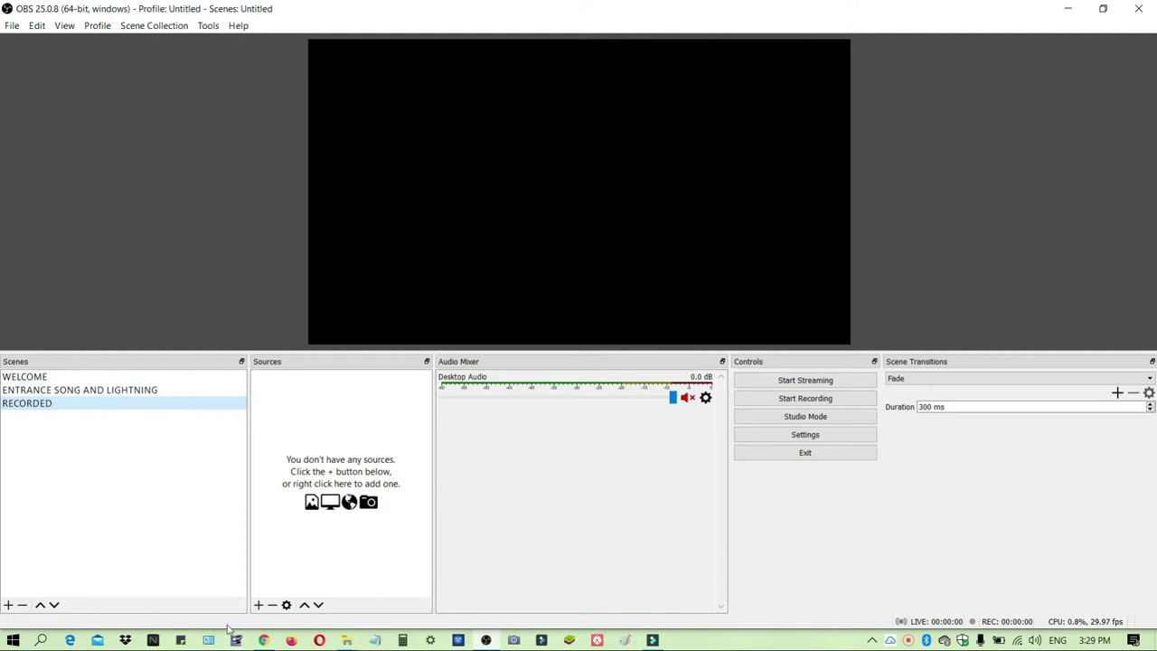
left_click(257, 605)
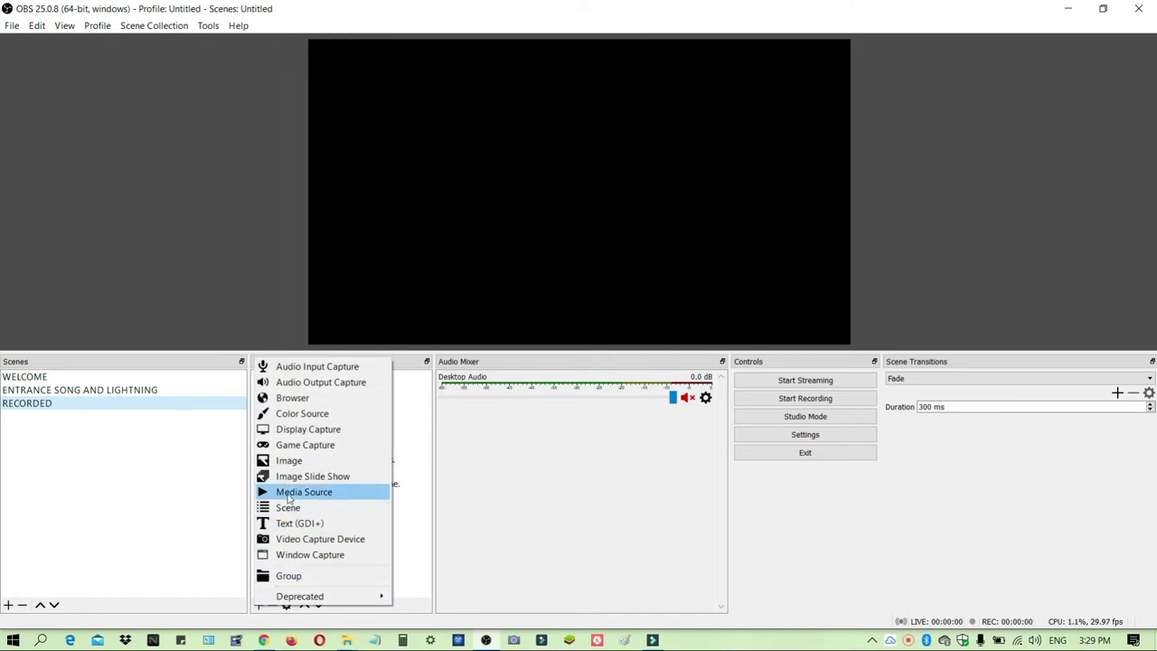
- Add a THIS I BELIEVE media source loading the performance video, stretched over the full canvas
left_click(287, 494)
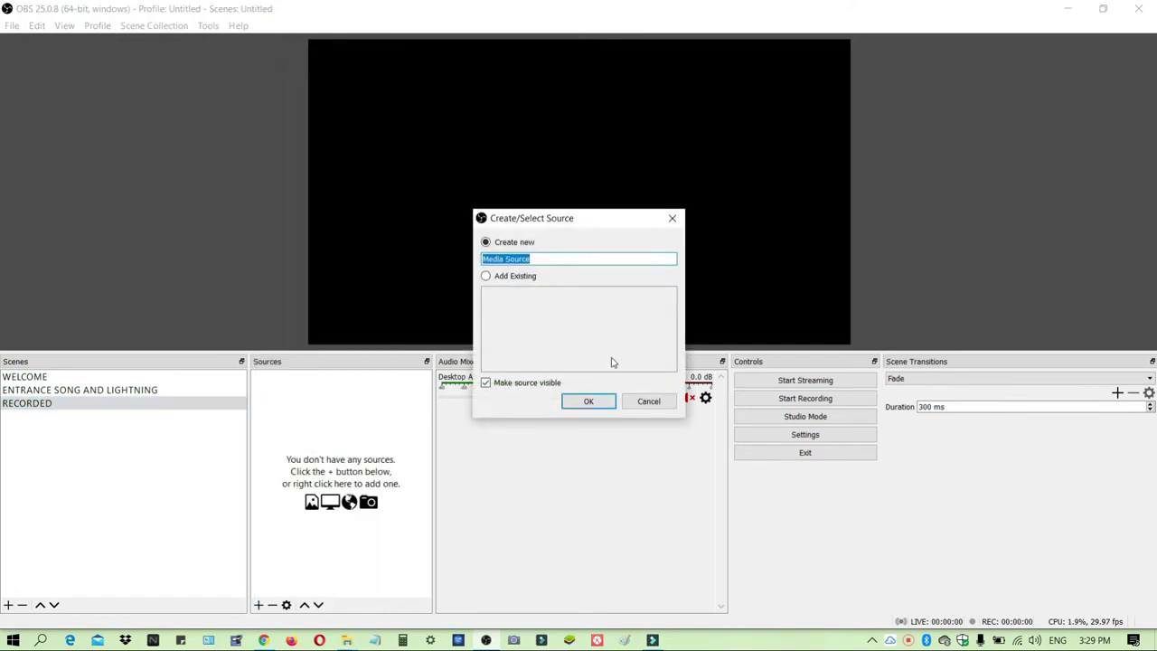
type("THIS I BELIEVE")
key("Return")
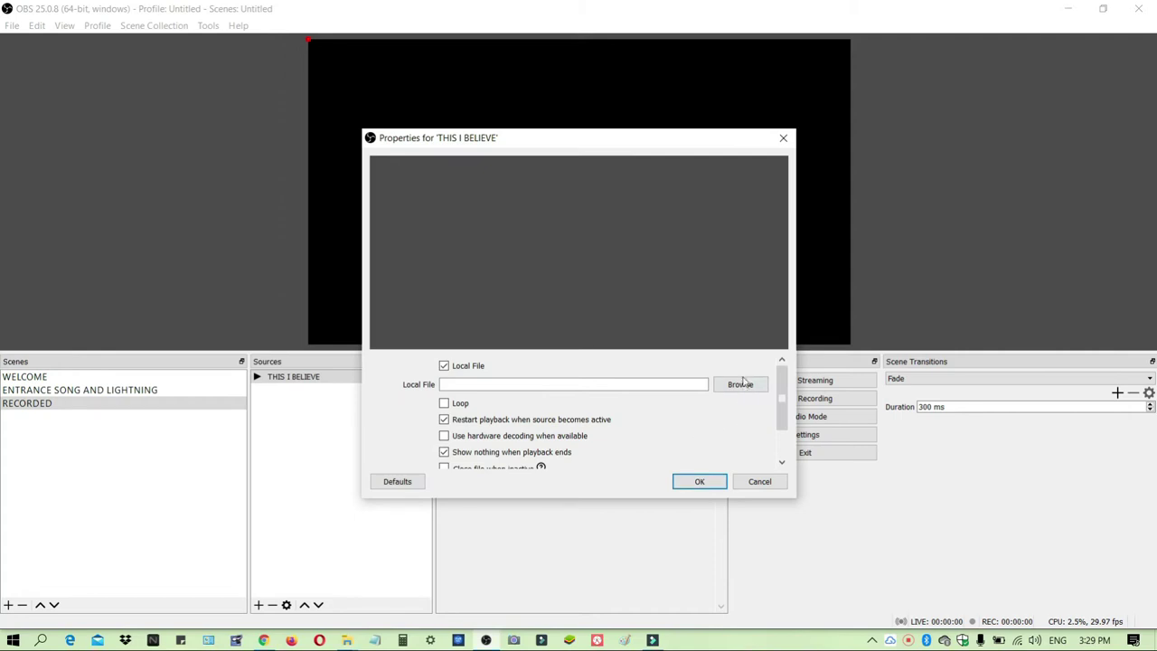
left_click(741, 385)
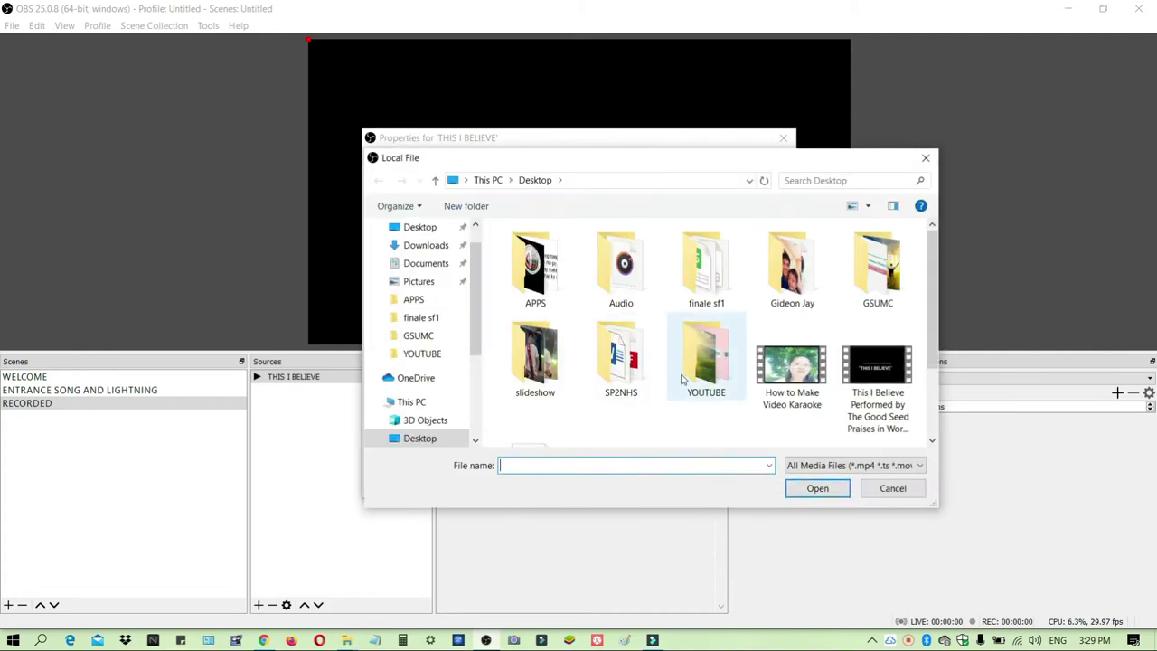
left_click(881, 389)
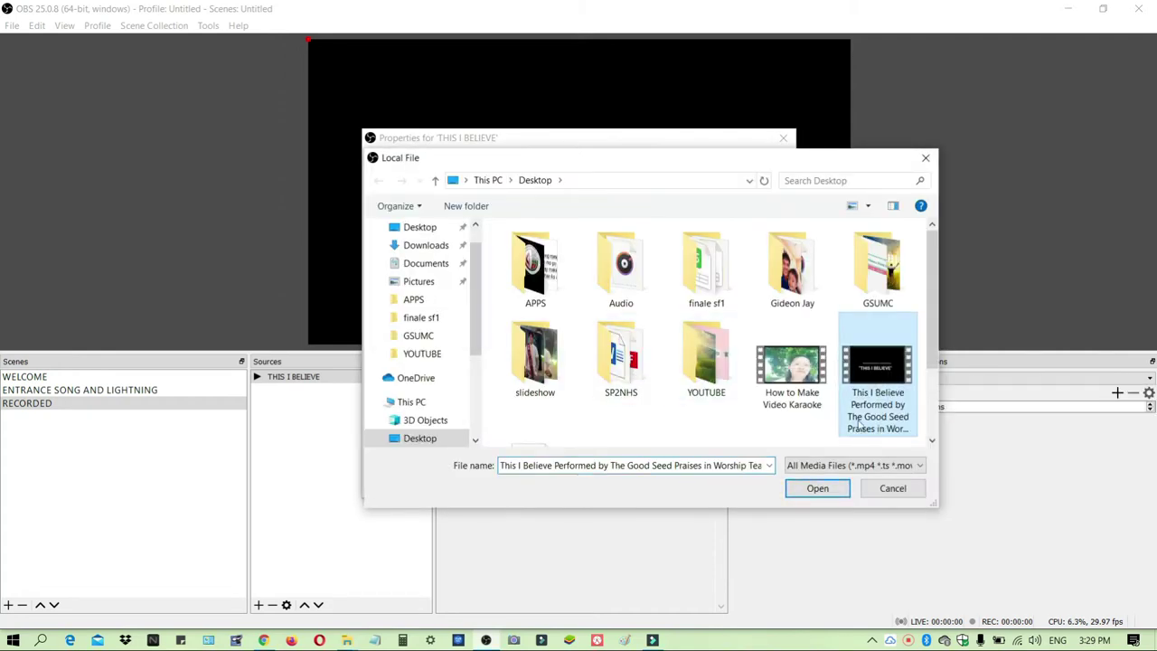
left_click(817, 488)
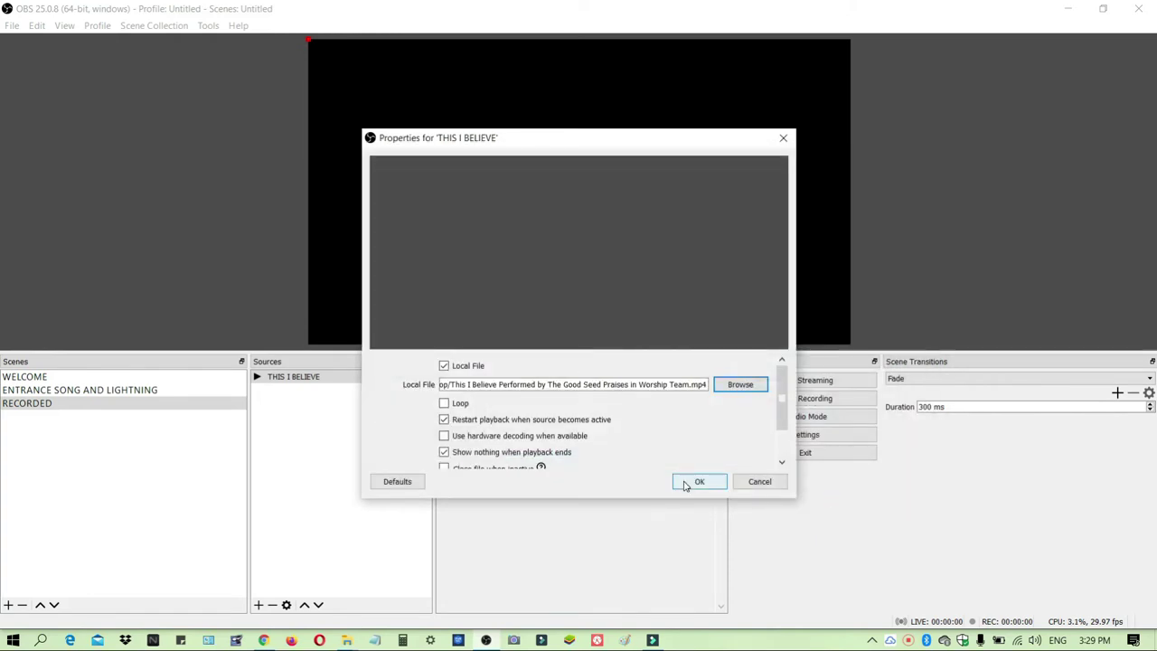
left_click(697, 482)
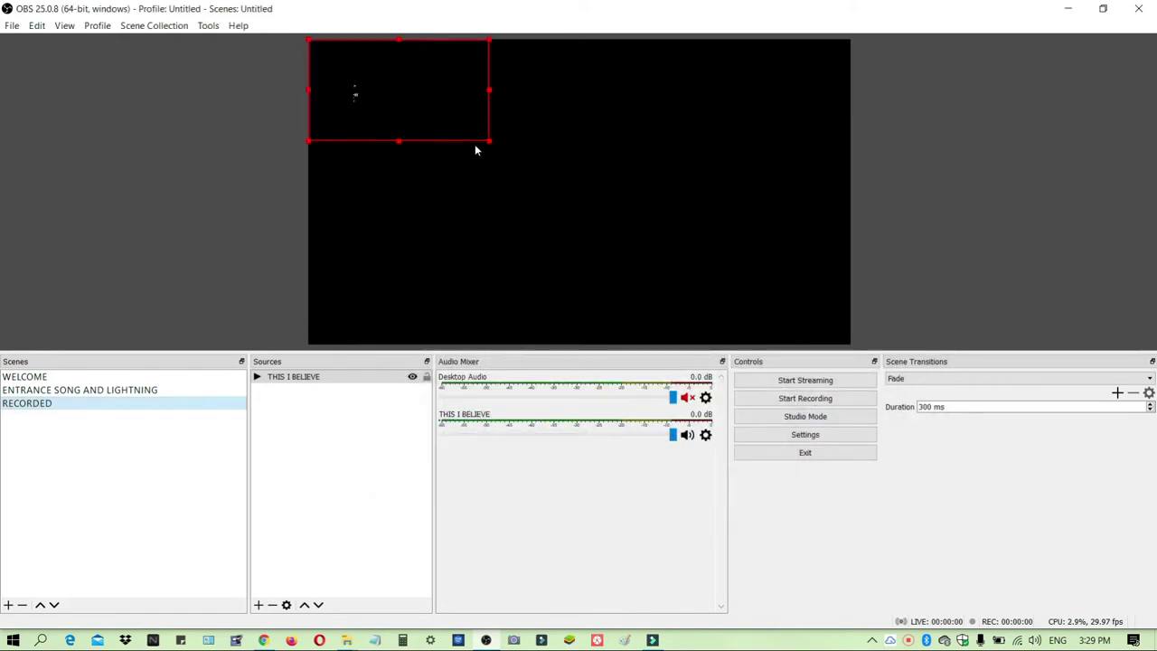
left_click_drag(489, 142, 849, 313)
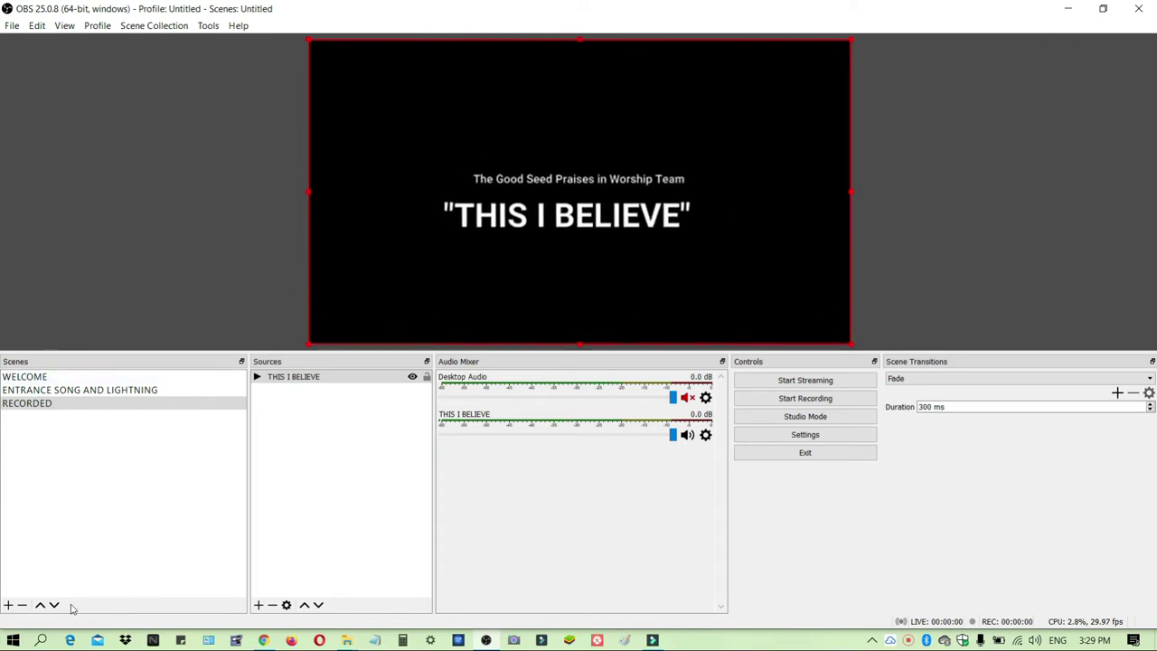
- Create a scene named ATM and add a Video Capture Device called ACER LAPTOP
left_click(8, 605)
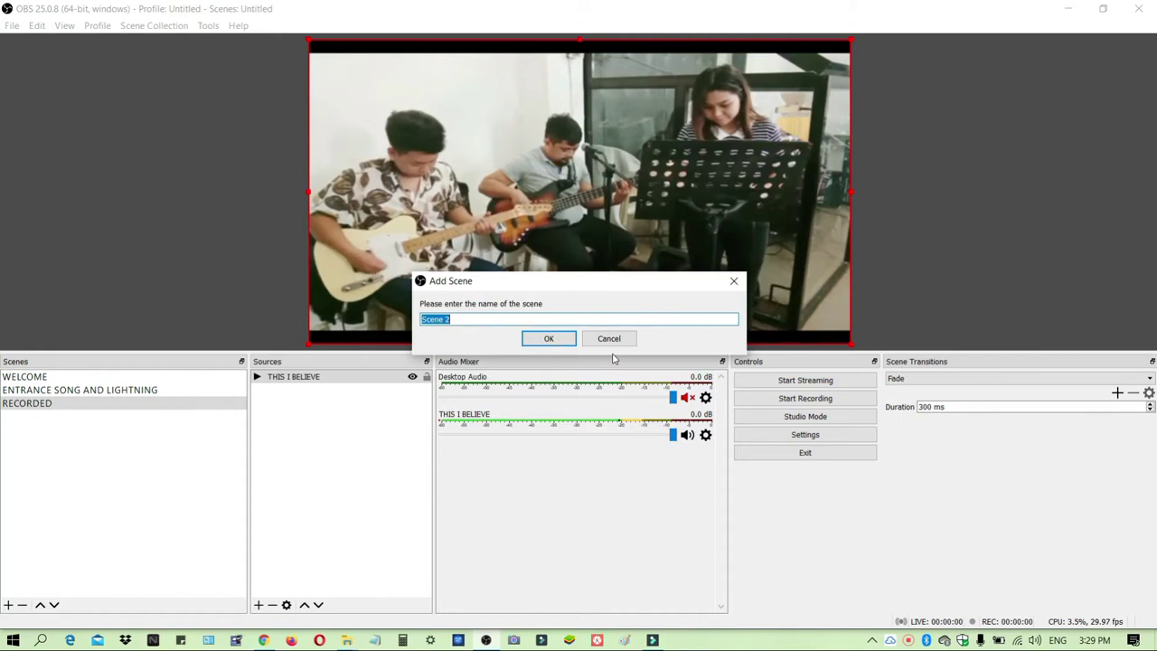
type("ATM")
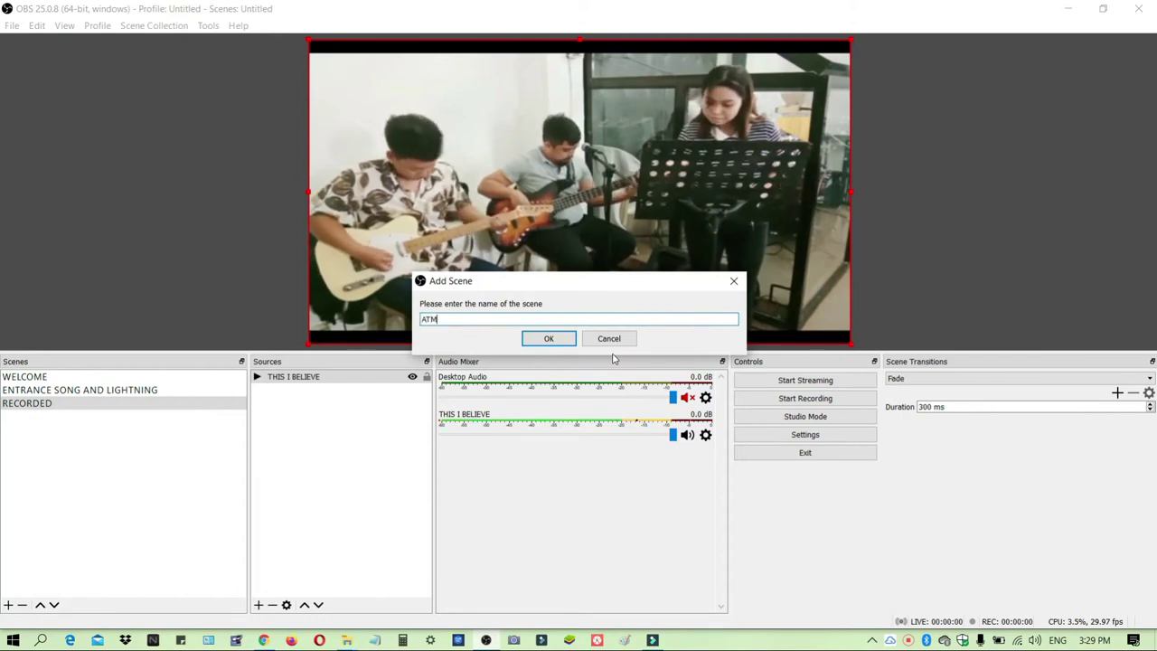
key("Return")
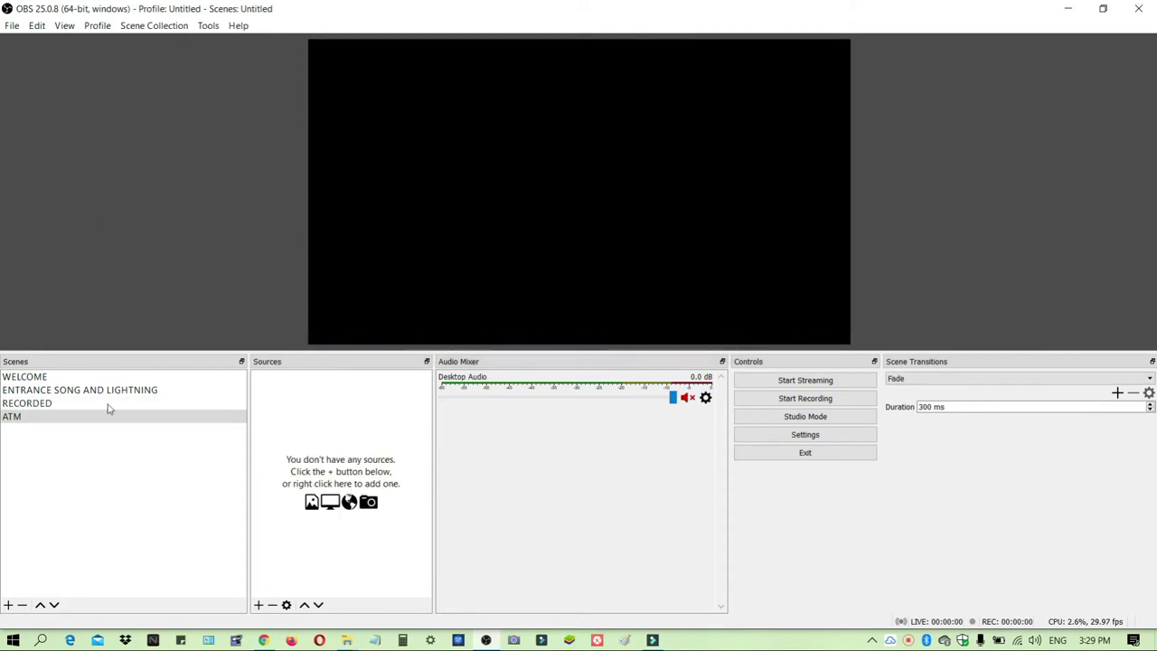
left_click(259, 606)
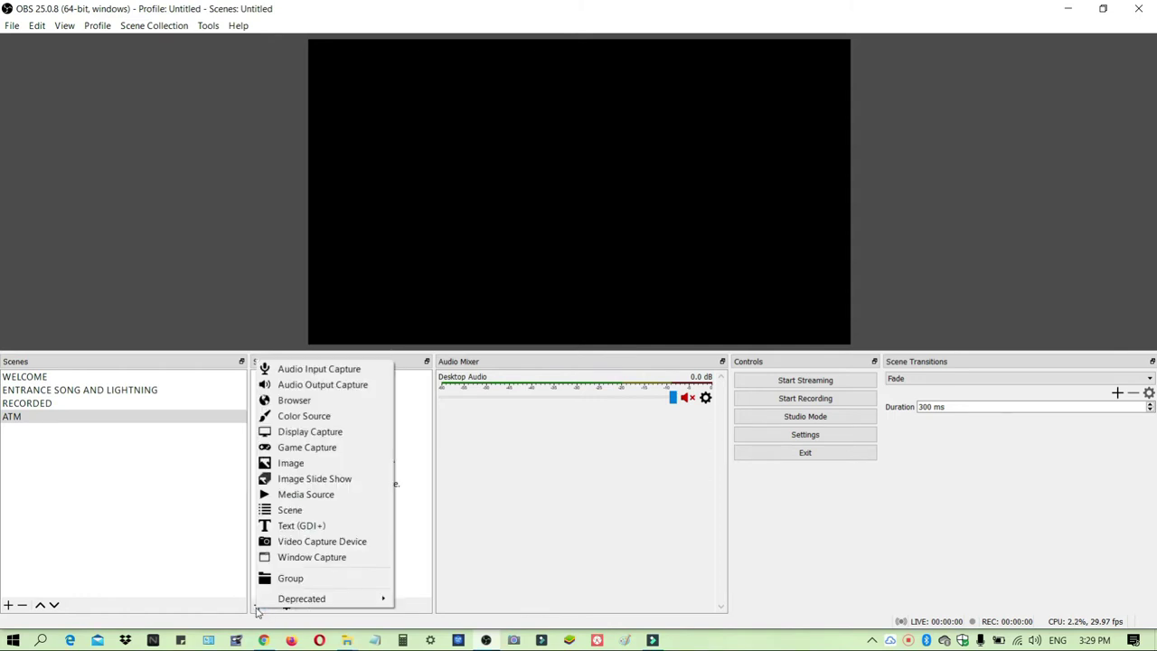
left_click(312, 541)
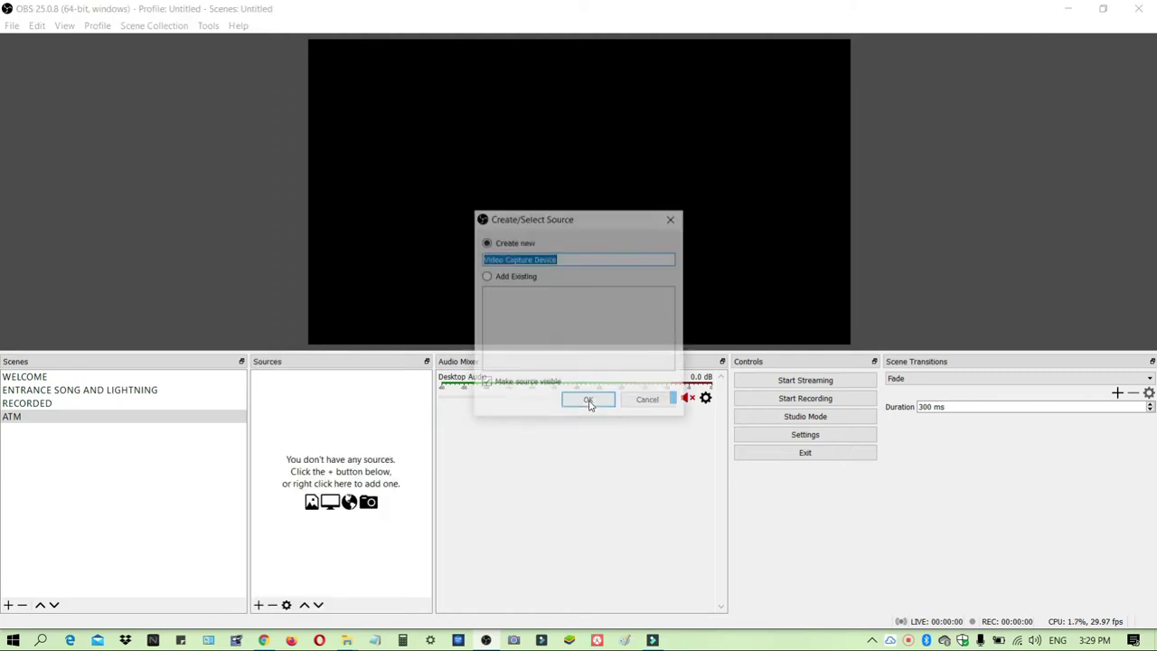
type("ACER LAPTOP")
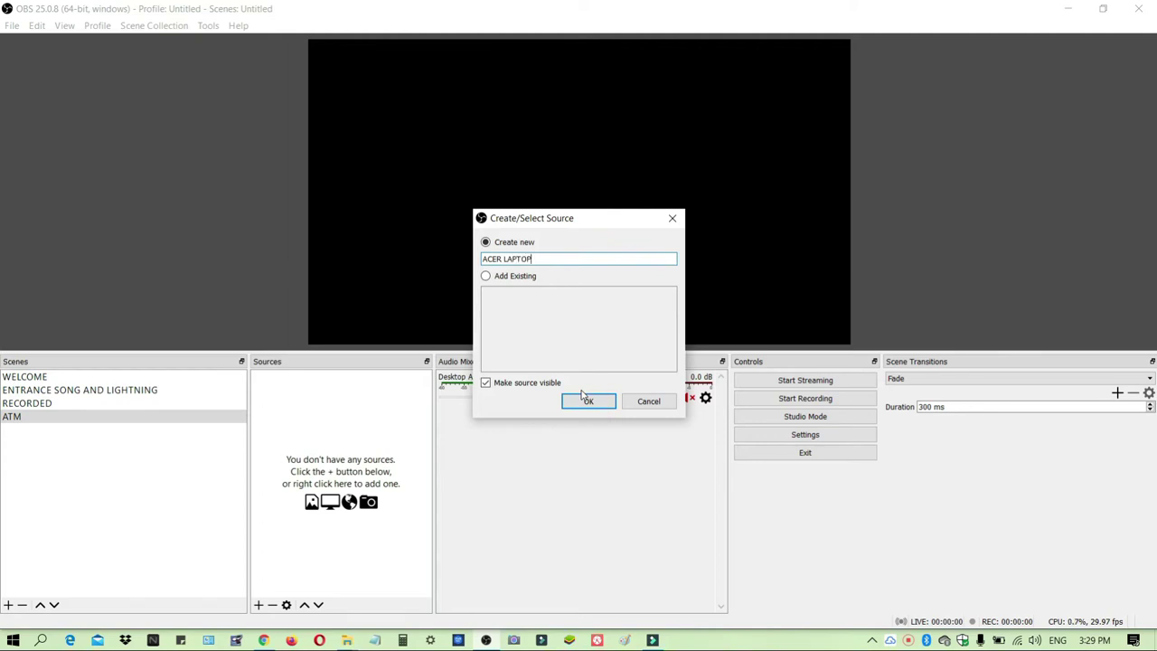
left_click(586, 400)
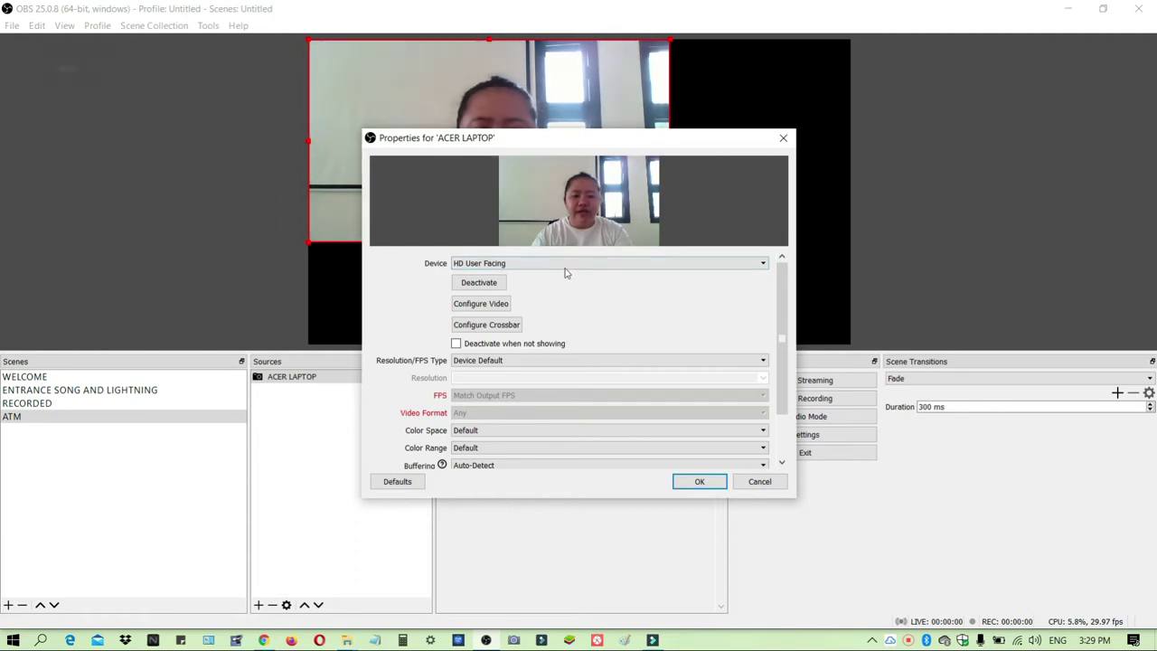
- Keep HD User Facing as the camera, fill the canvas, then test switching RECORDED and ATM
left_click(548, 264)
left_click(548, 263)
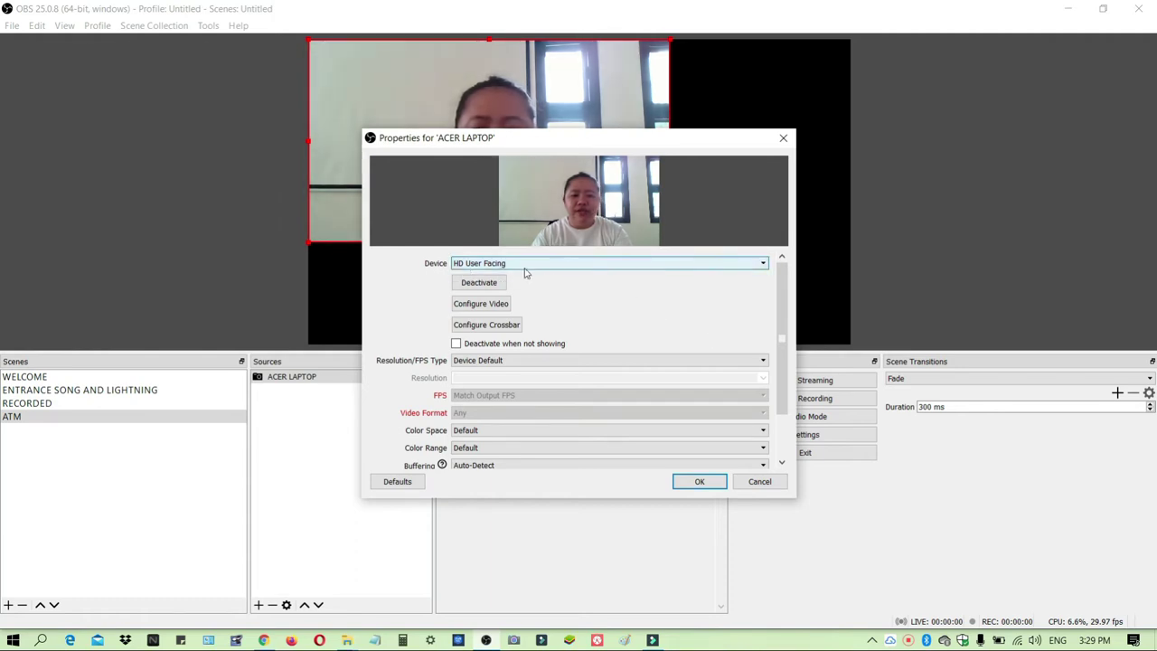
left_click(695, 481)
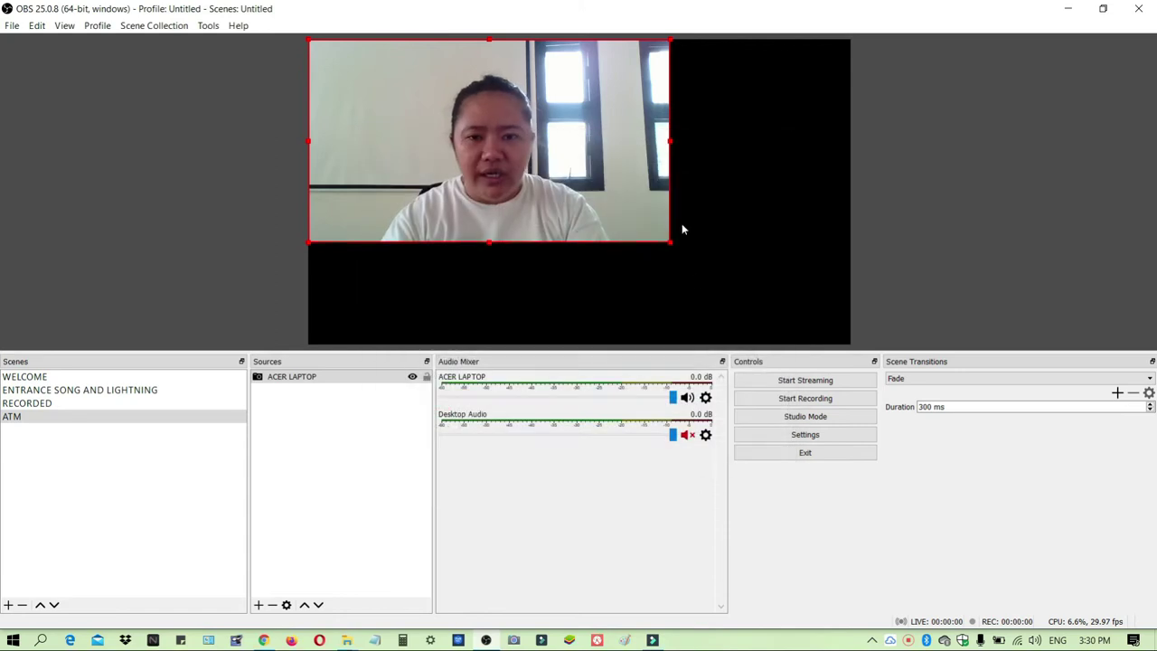
left_click_drag(670, 245, 850, 343)
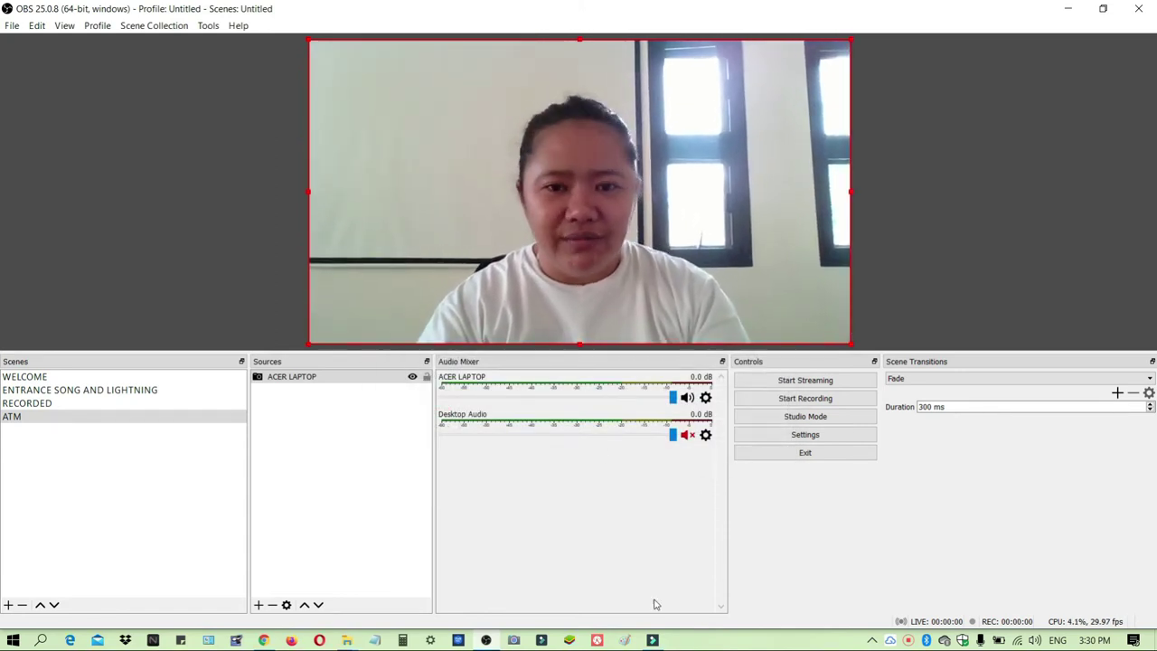
left_click(18, 404)
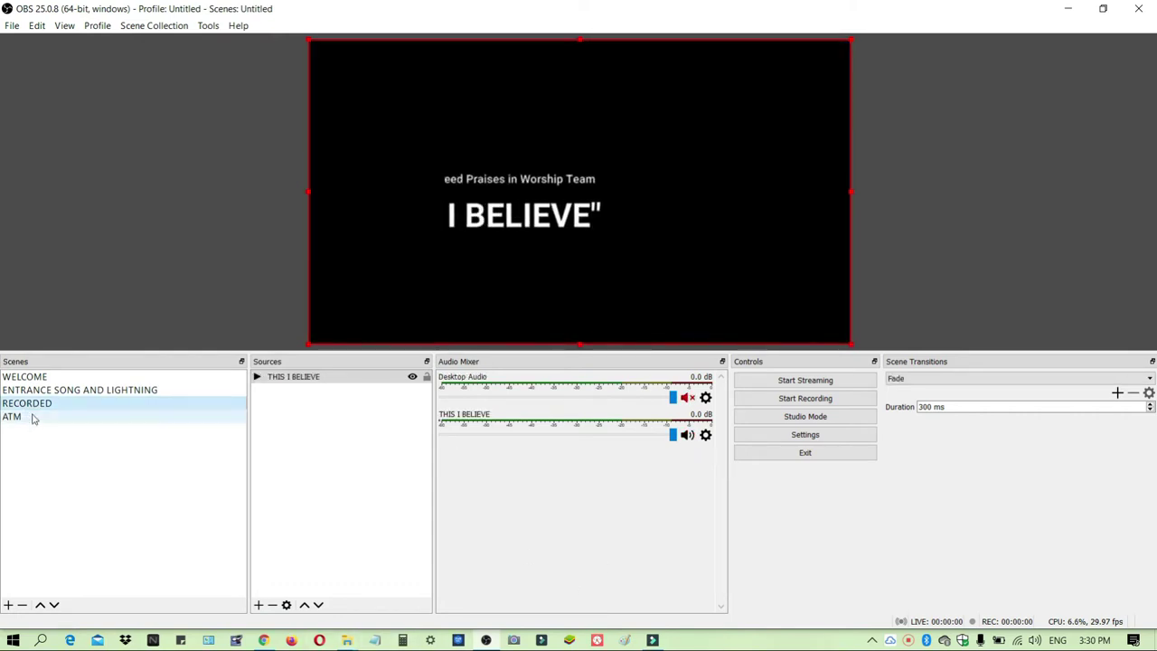
left_click(13, 417)
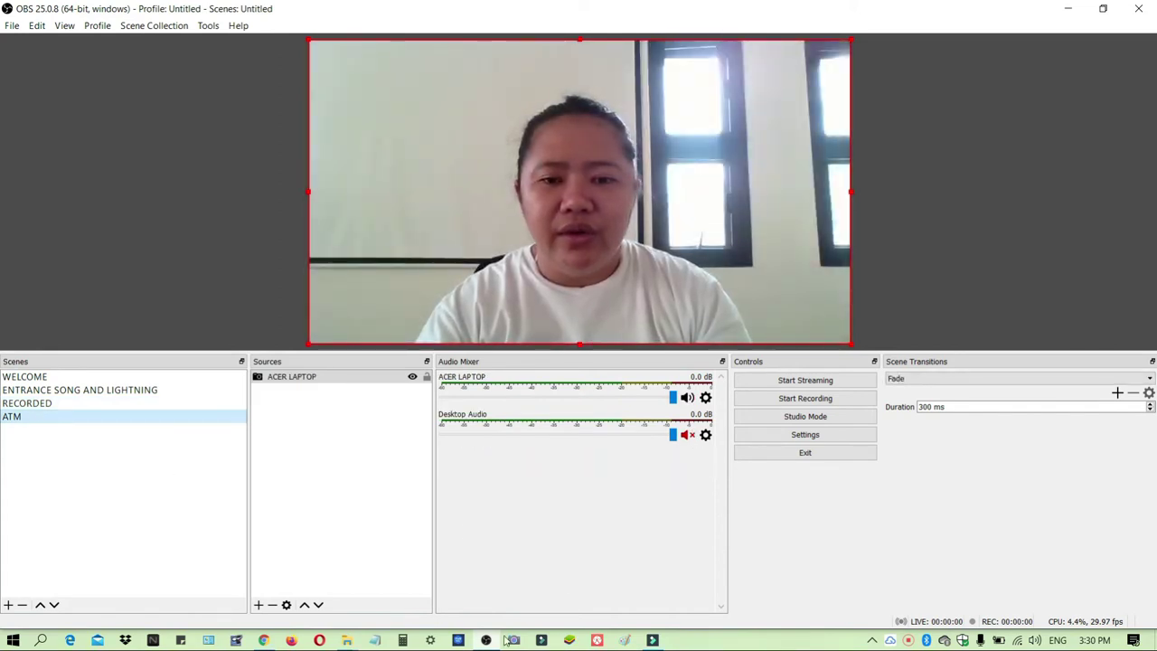
- In Facebook Live Producer, set up a live video using a stream key
left_click(264, 640)
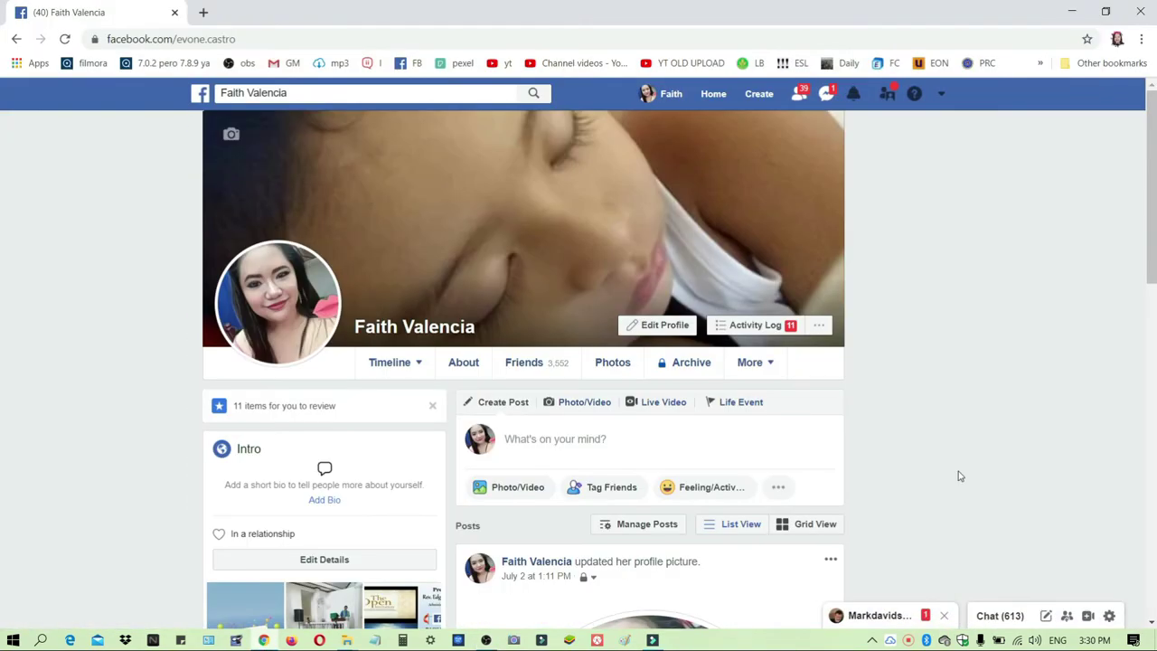
left_click(658, 403)
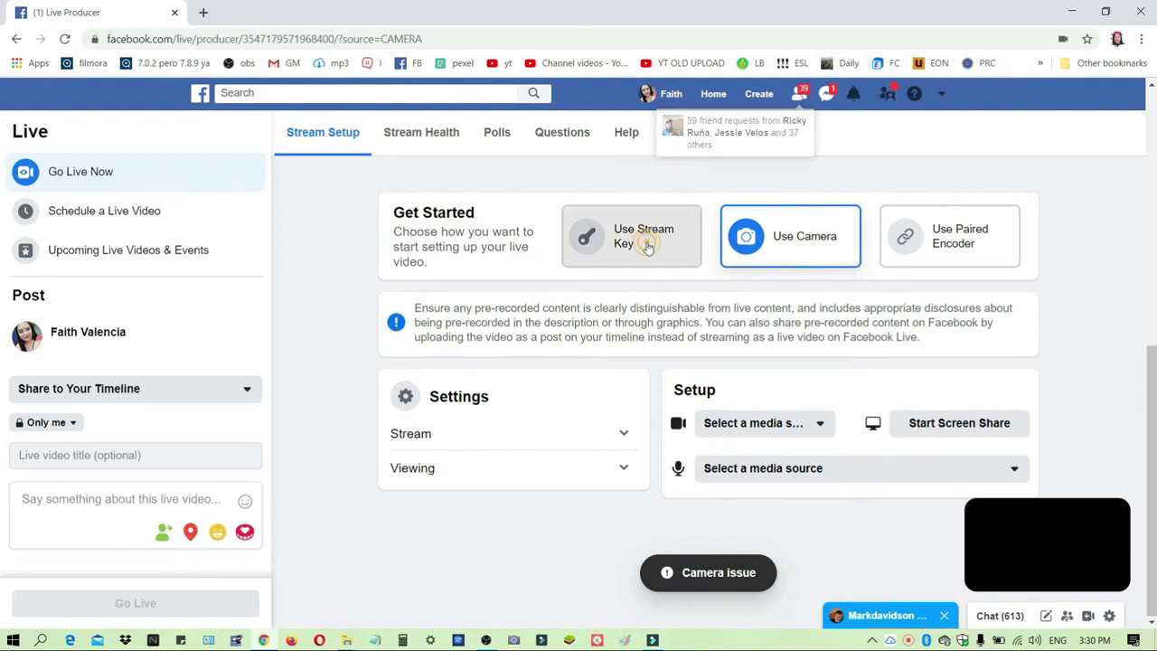
left_click(647, 246)
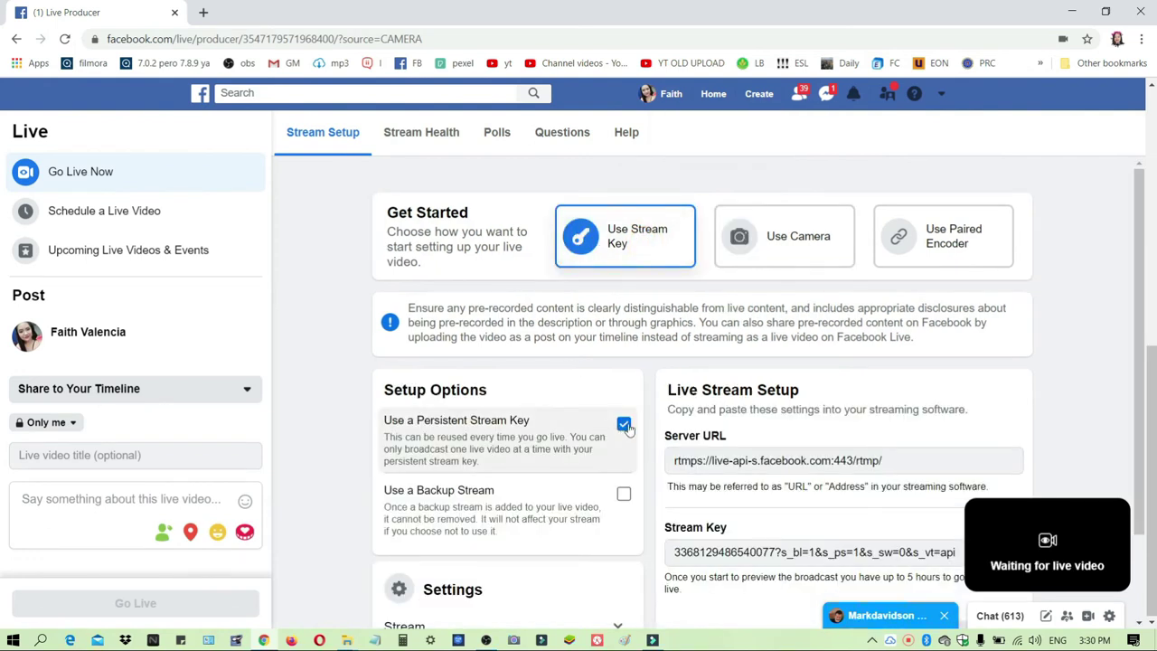
scroll(630, 433, "down", 1)
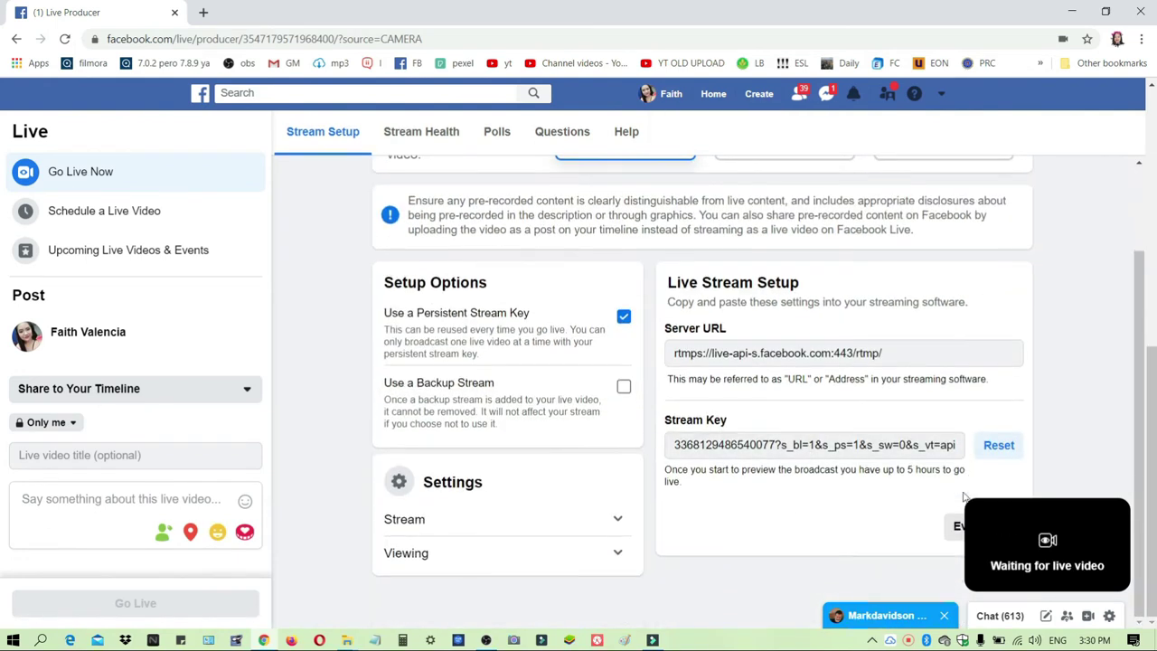
- Keep the post privacy at Only me and copy the persistent stream key
left_click(941, 446)
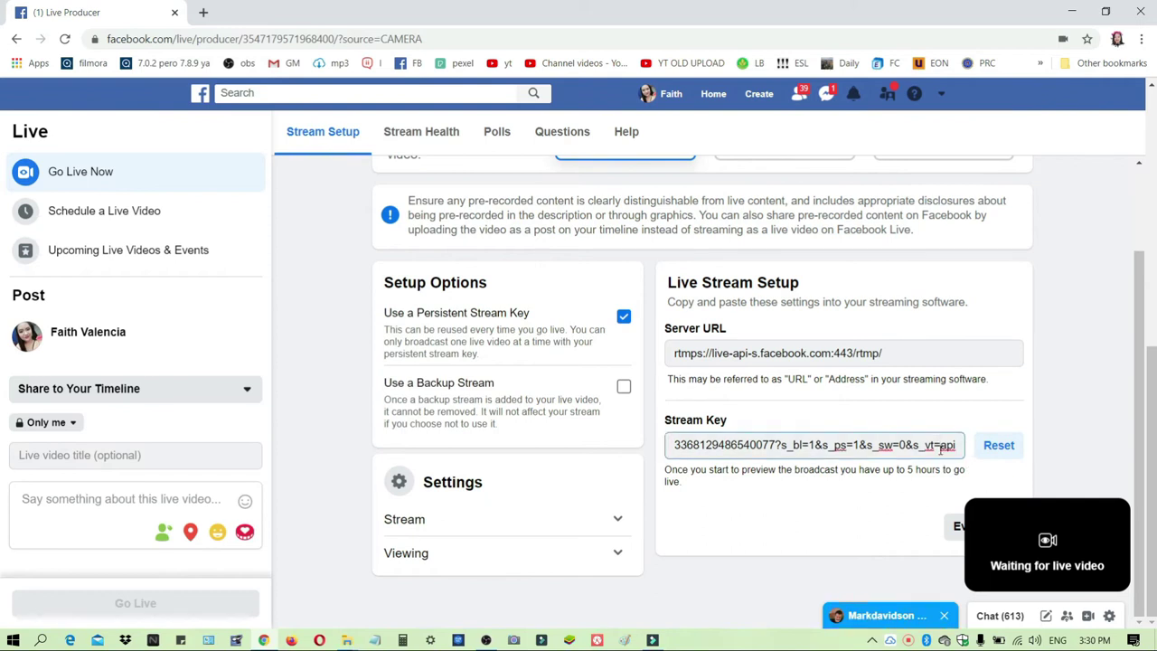
key("ctrl+a")
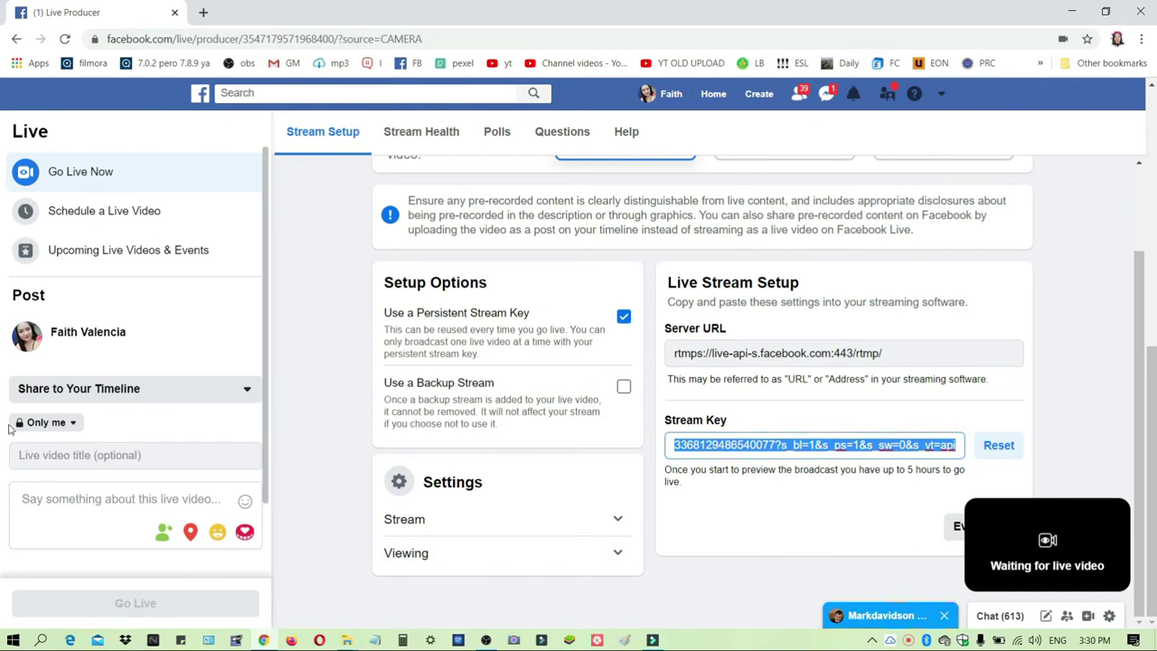
left_click(50, 424)
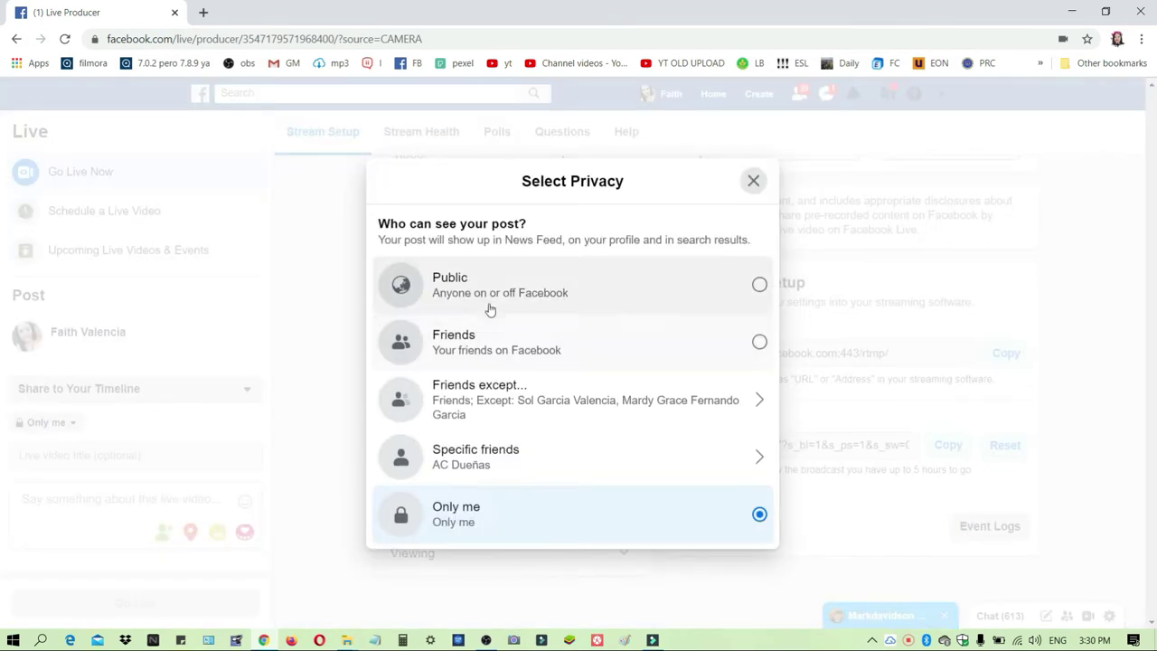
left_click(755, 181)
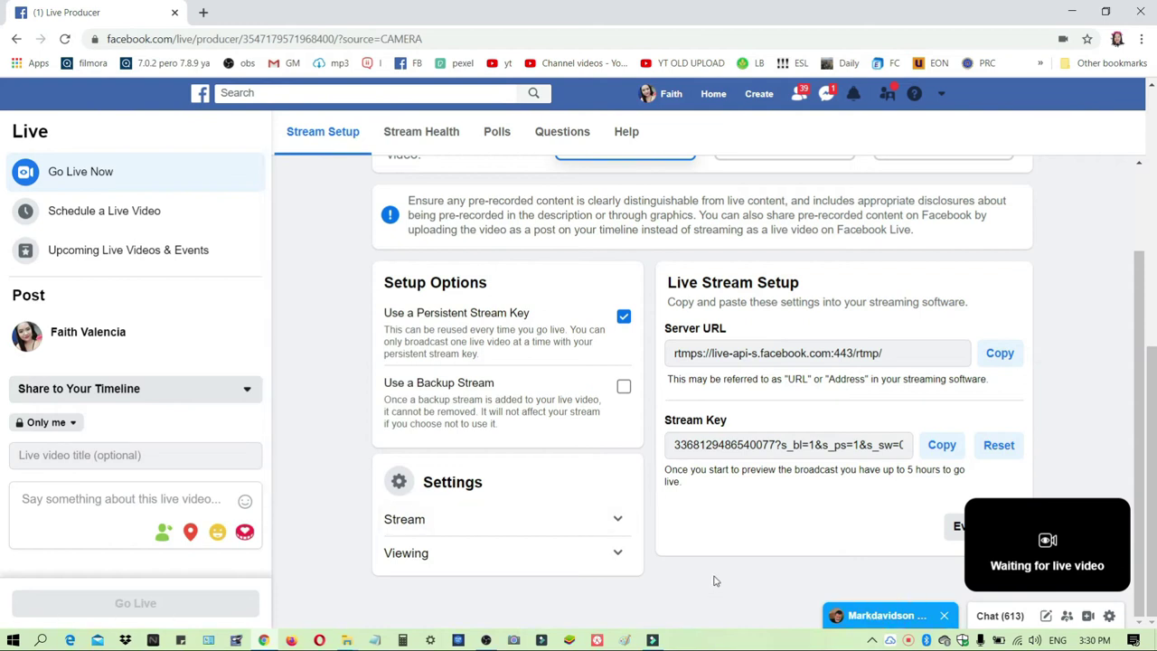
left_click(940, 445)
scroll(743, 450, "up", 2)
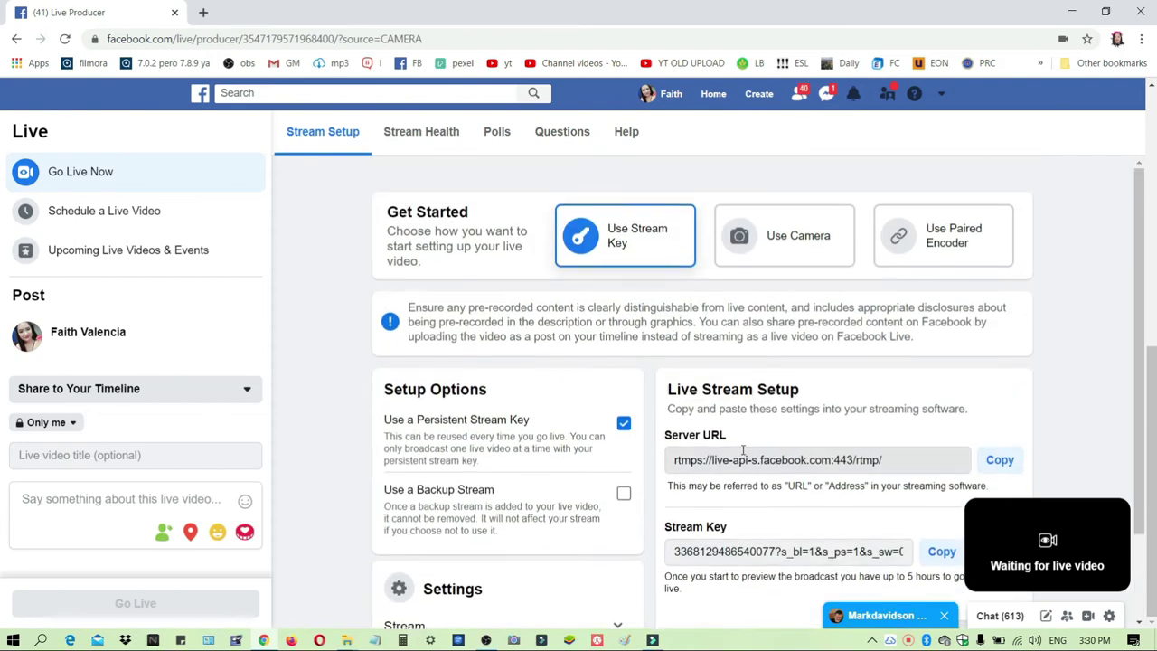
scroll(743, 450, "down", 1)
- Paste the Facebook stream key into OBS Stream settings, apply it, and start streaming
left_click(486, 640)
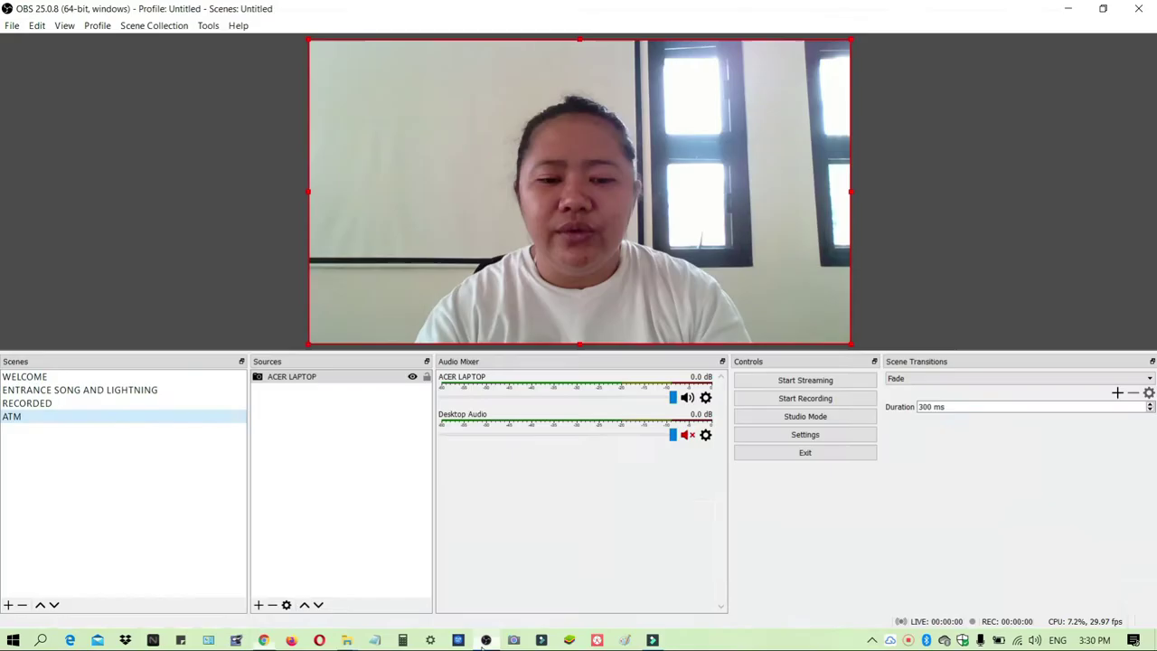
left_click(823, 435)
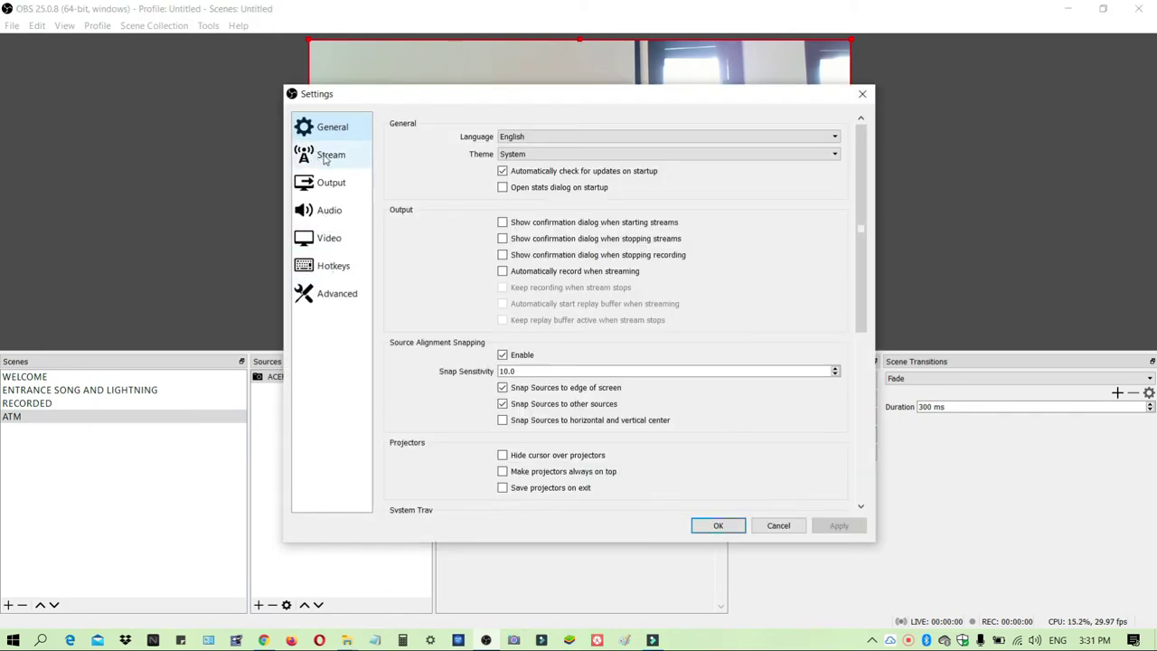
left_click(325, 159)
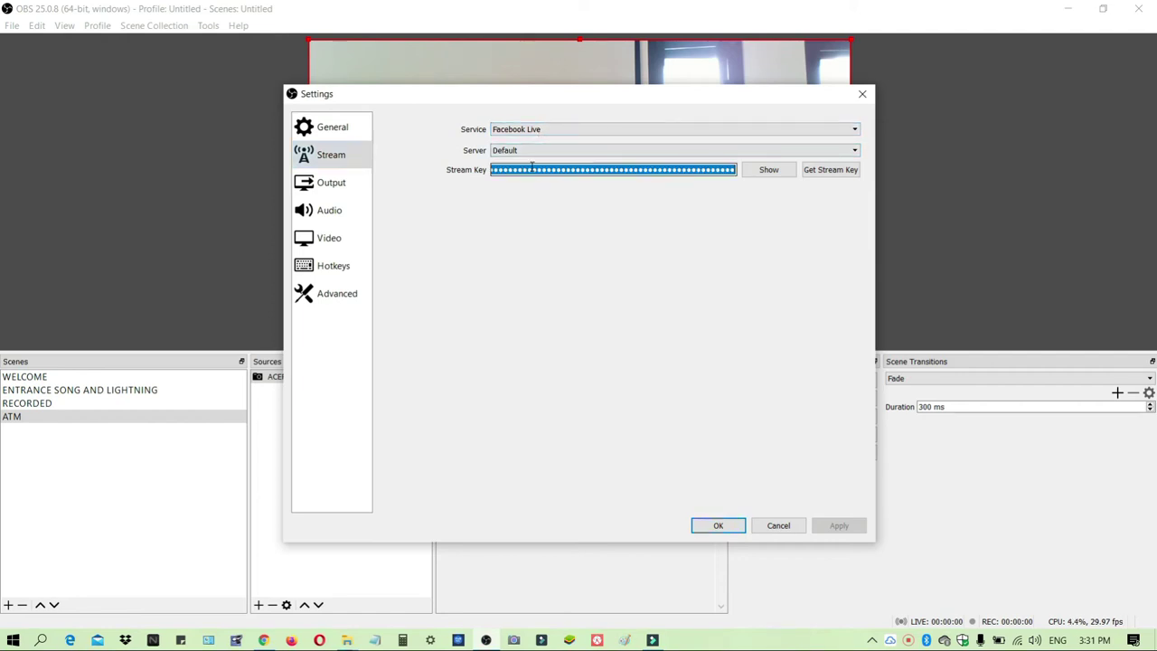
key("ctrl+v")
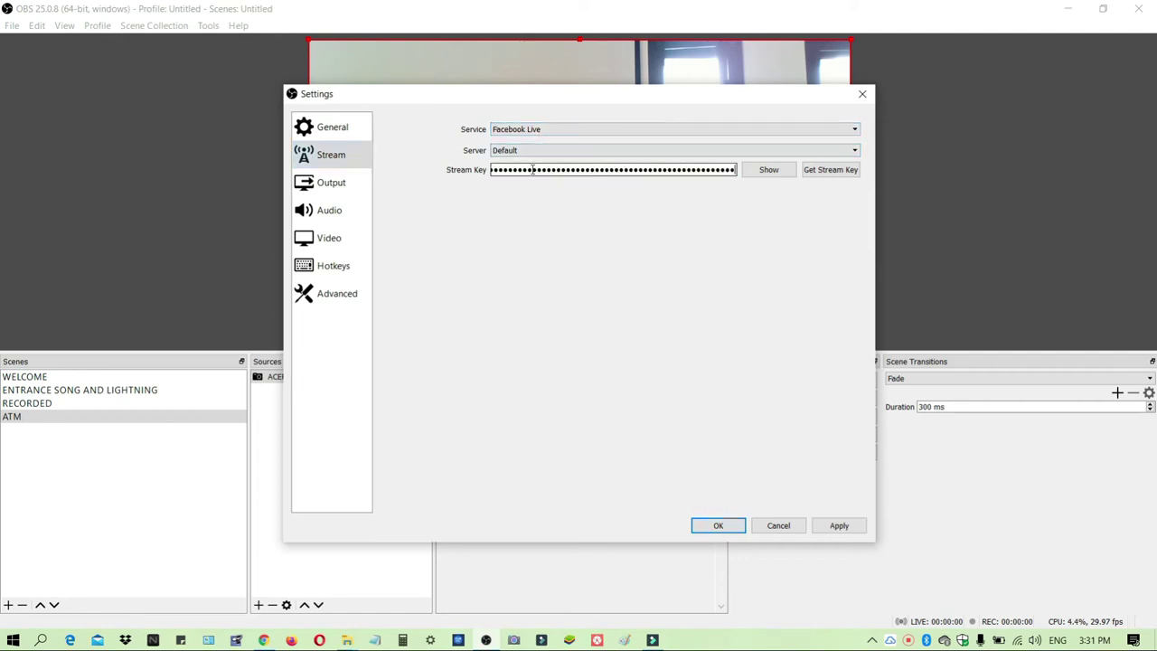
left_click(836, 526)
left_click(719, 526)
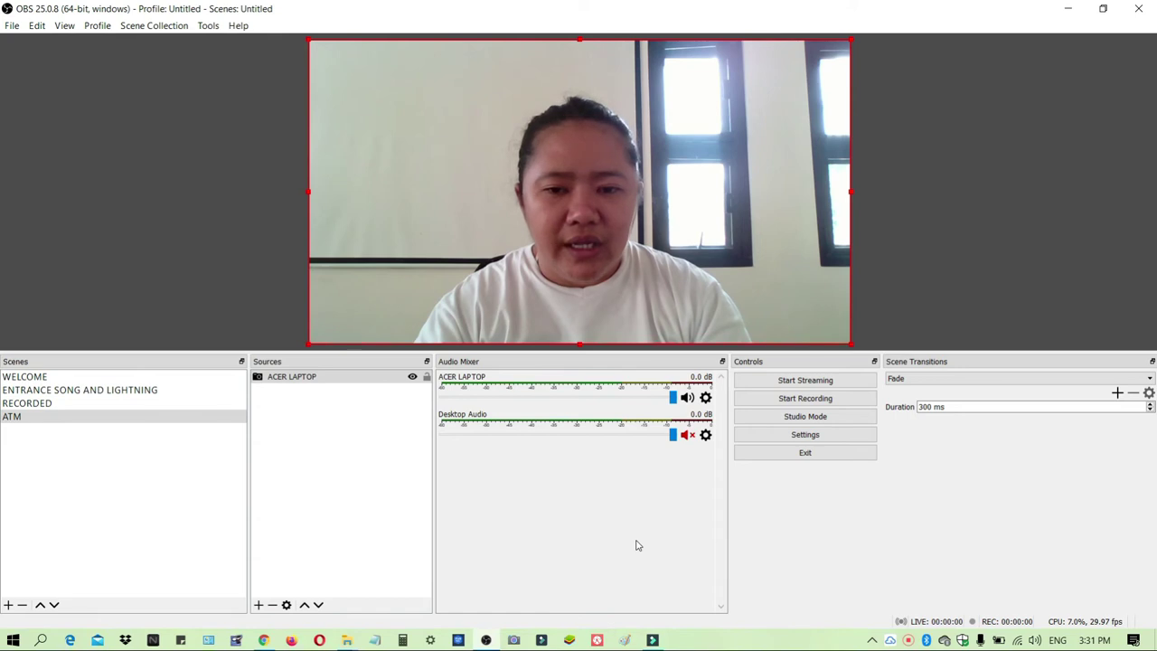
left_click(801, 384)
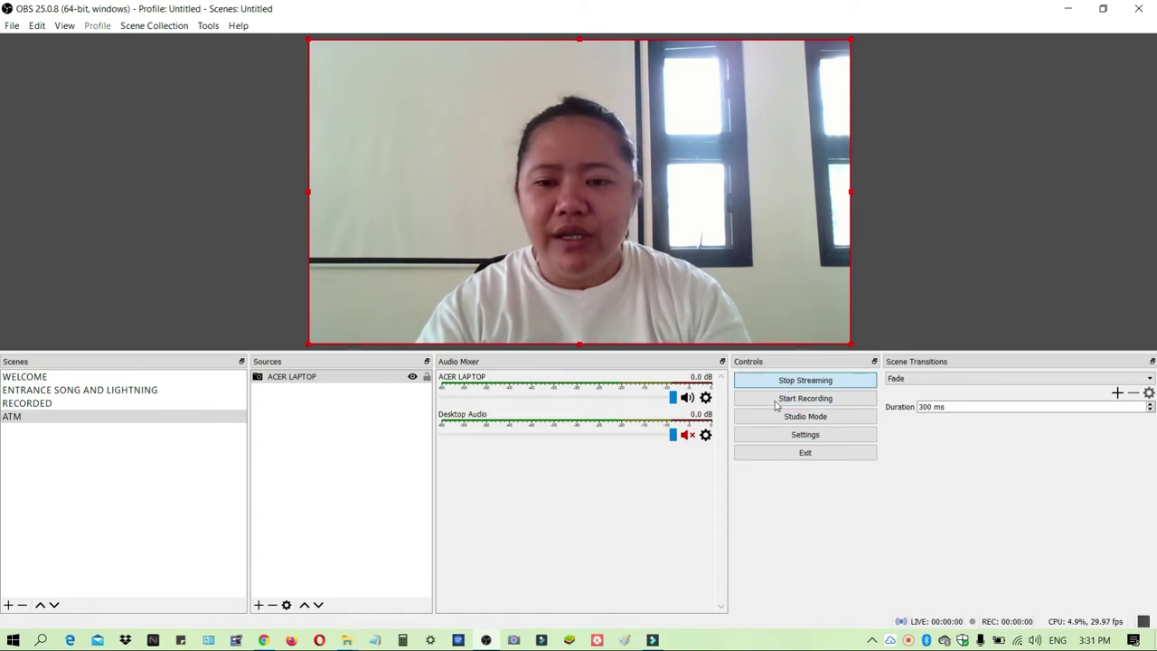
left_click(263, 640)
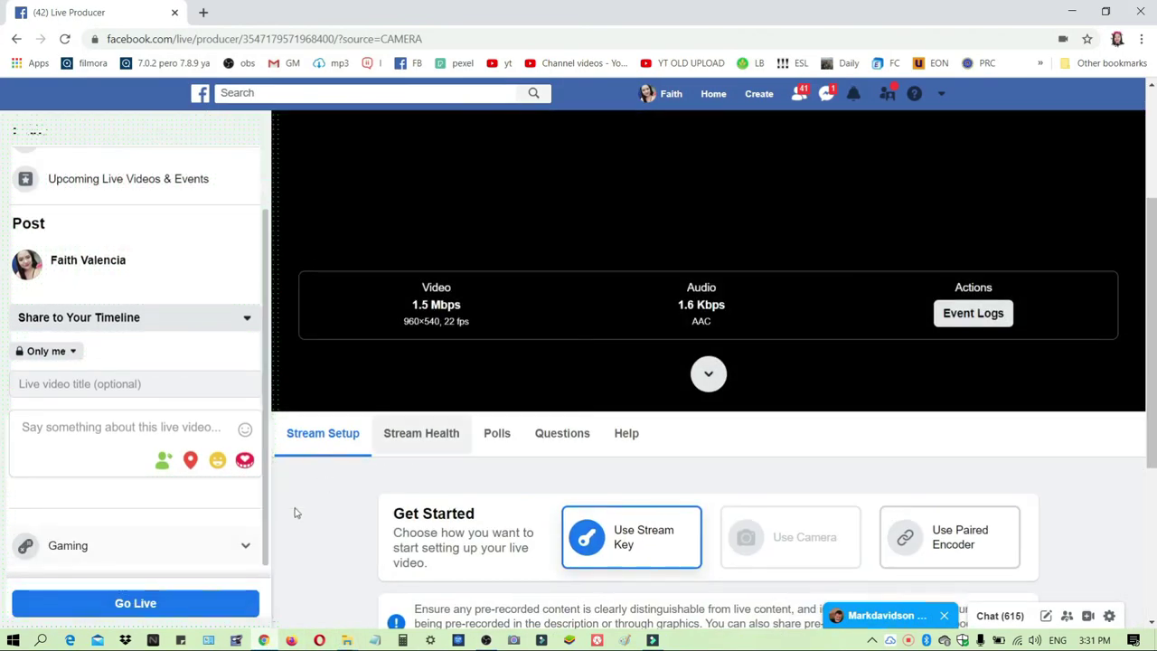
- Go live on Facebook without a title and play the live preview
left_click(161, 606)
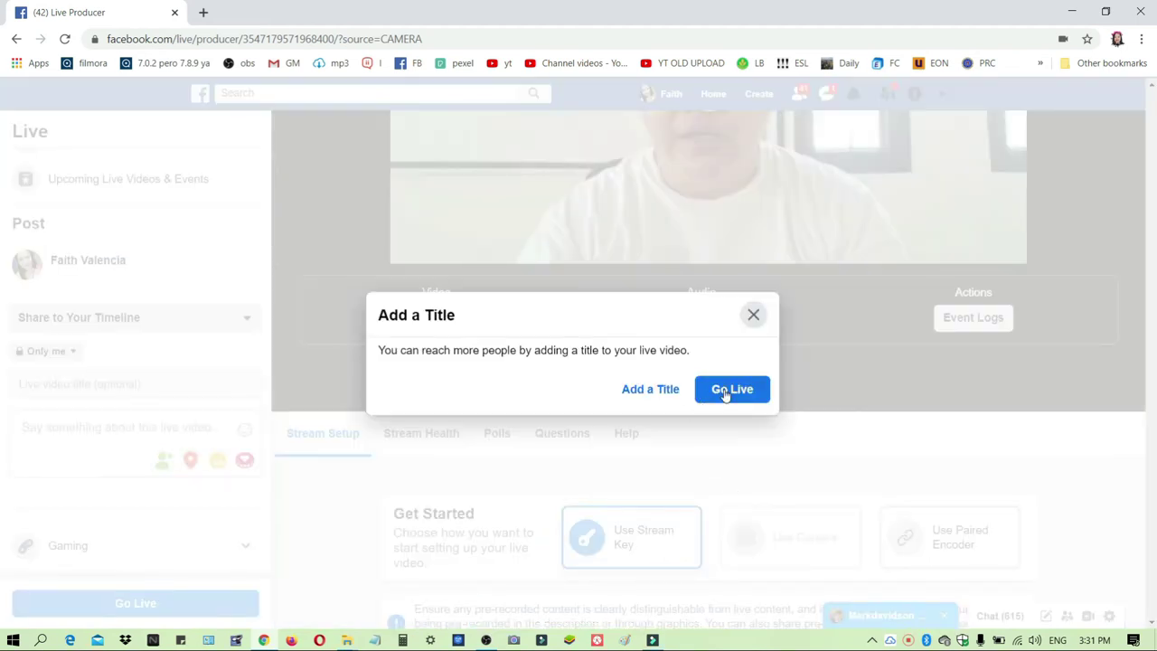
left_click(725, 395)
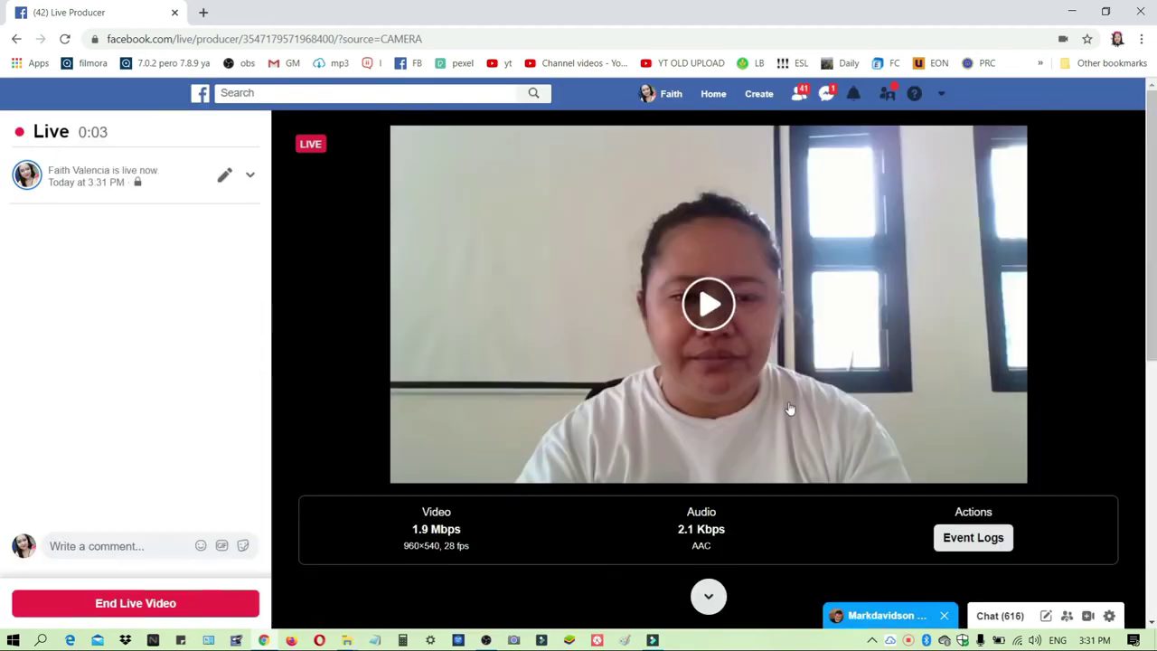
left_click(710, 307)
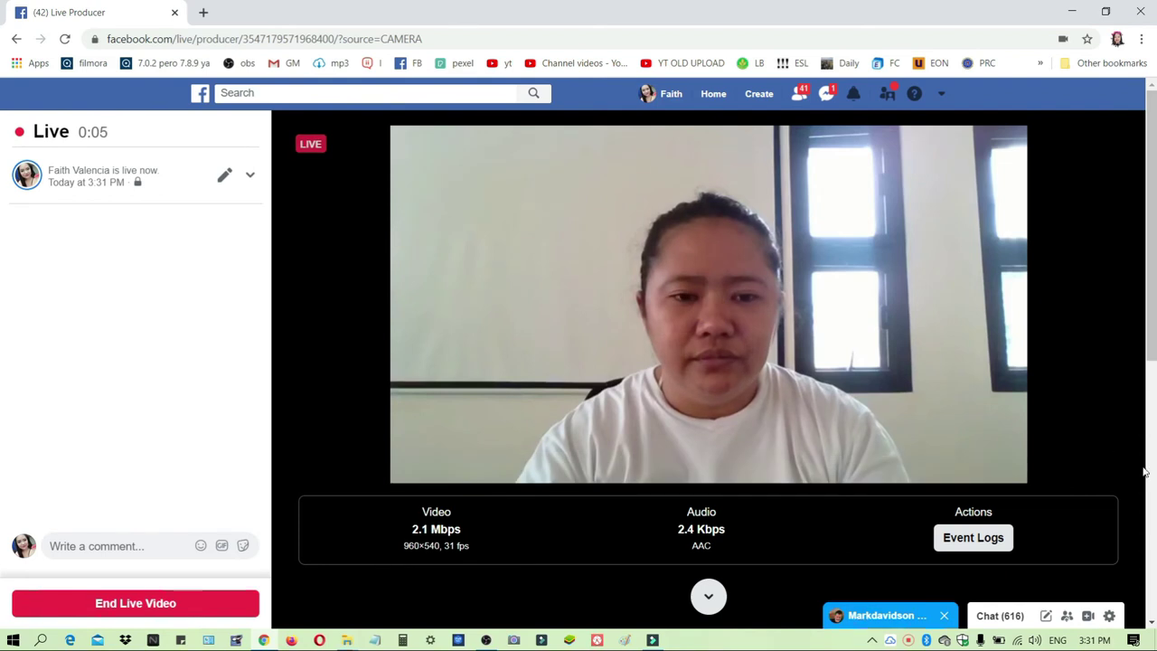
left_click(486, 640)
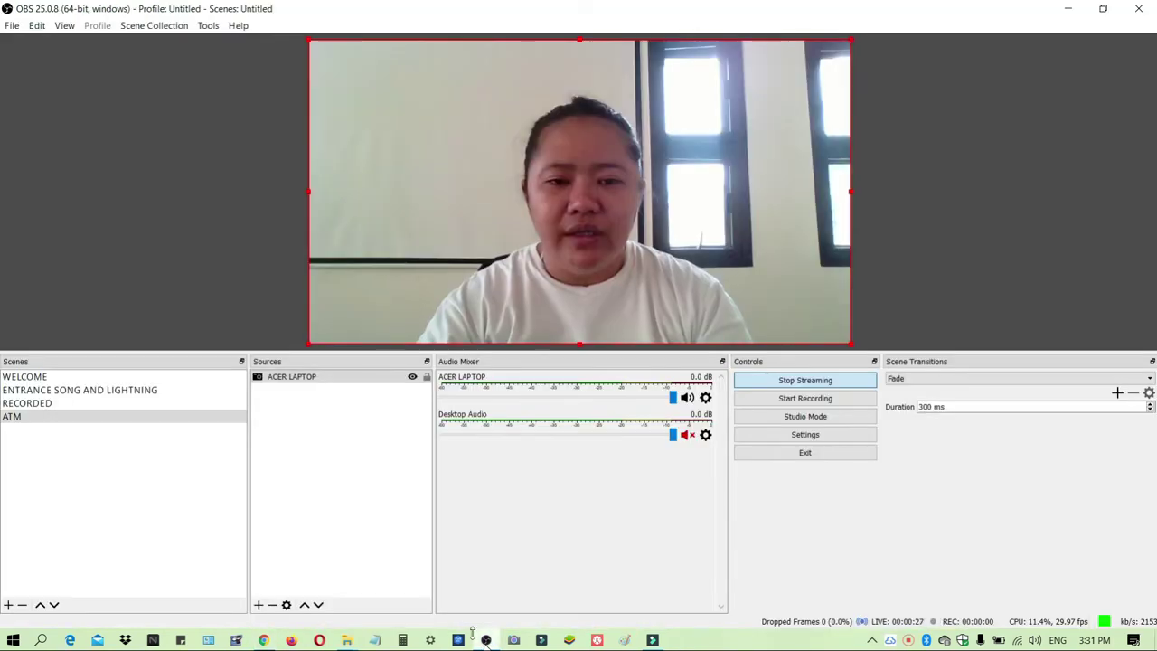
- Switch OBS to the RECORDED scene so the THIS I BELIEVE video goes live
left_click(51, 404)
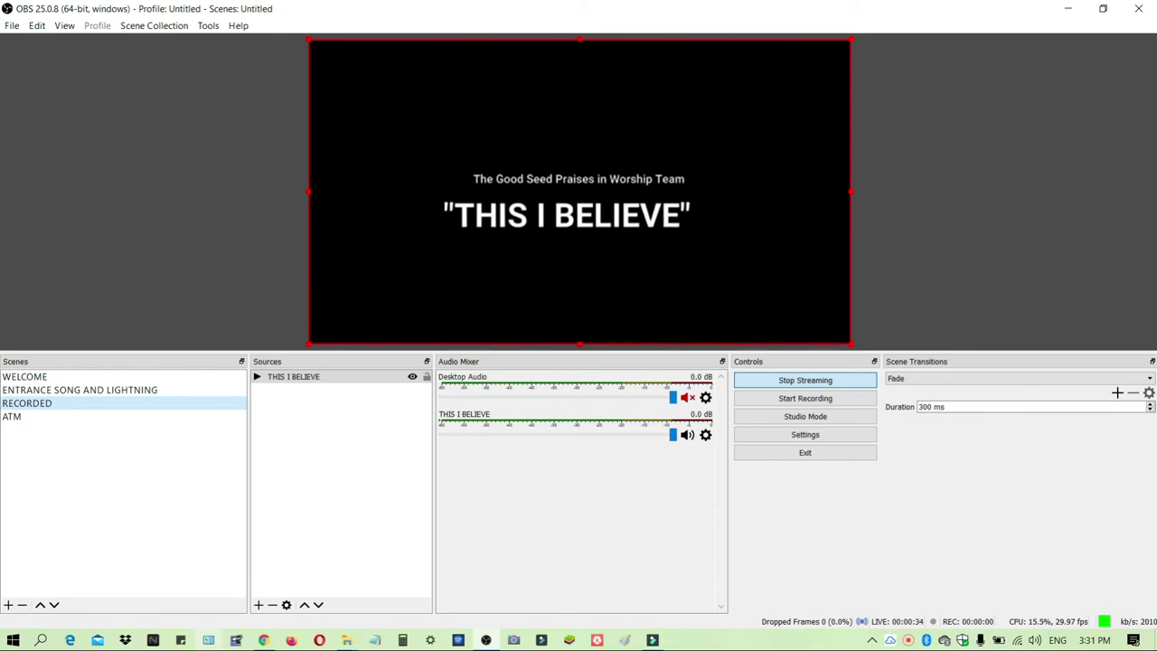
left_click(263, 641)
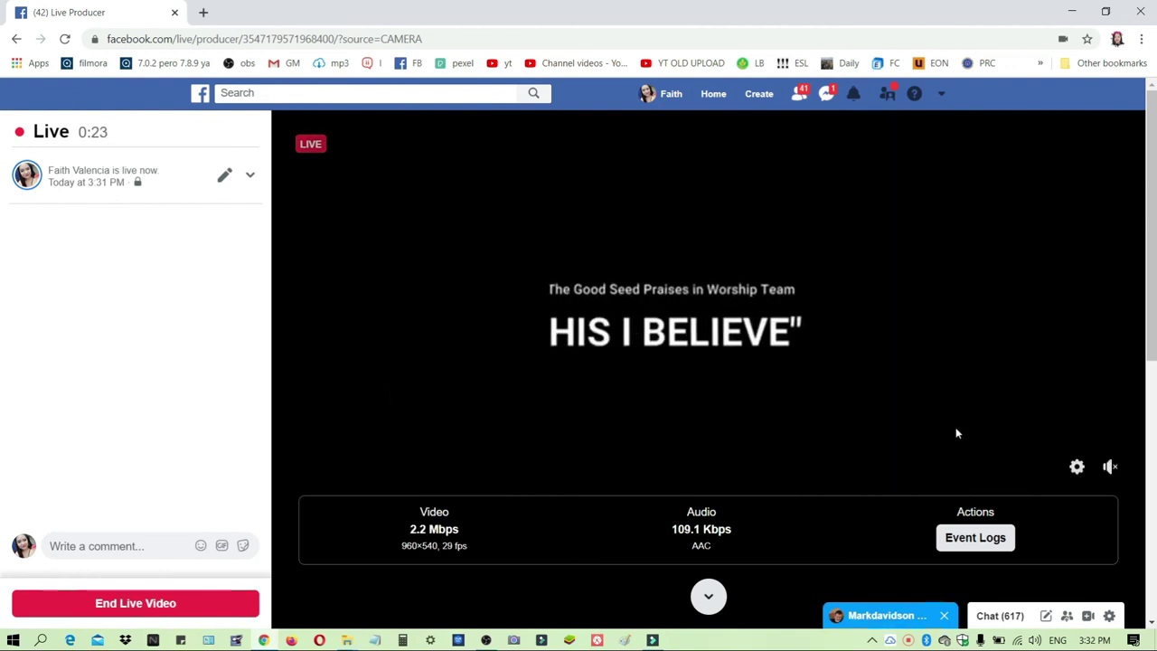
- Mute the Live Producer preview player's sound
mouse_move(1108, 469)
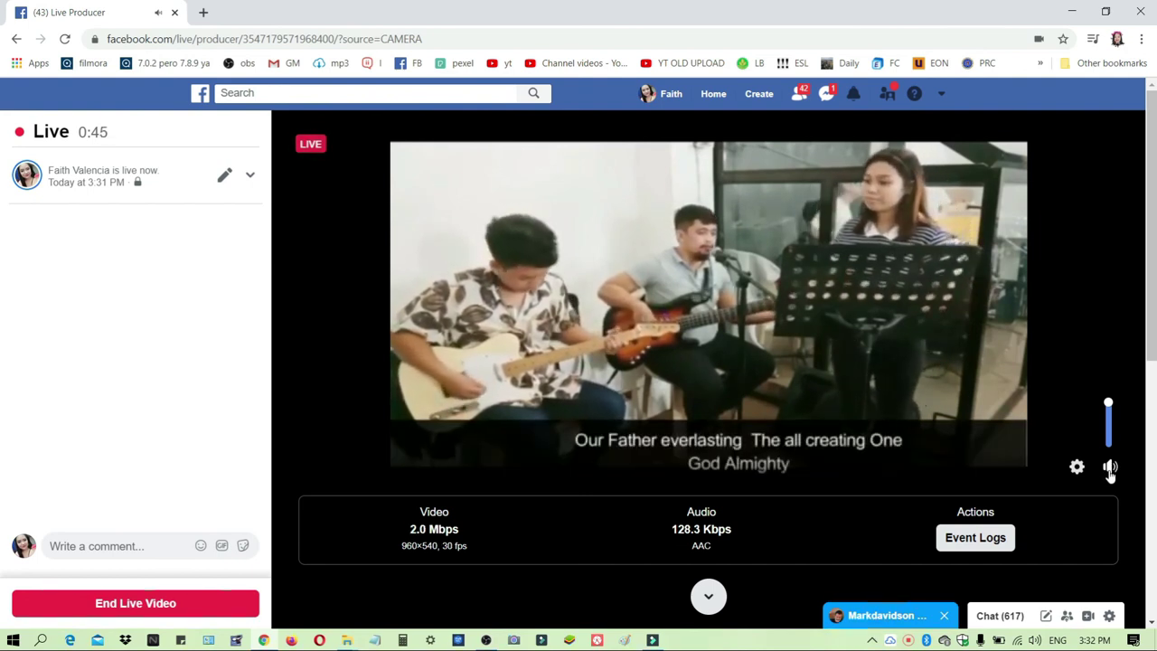
left_click(1111, 468)
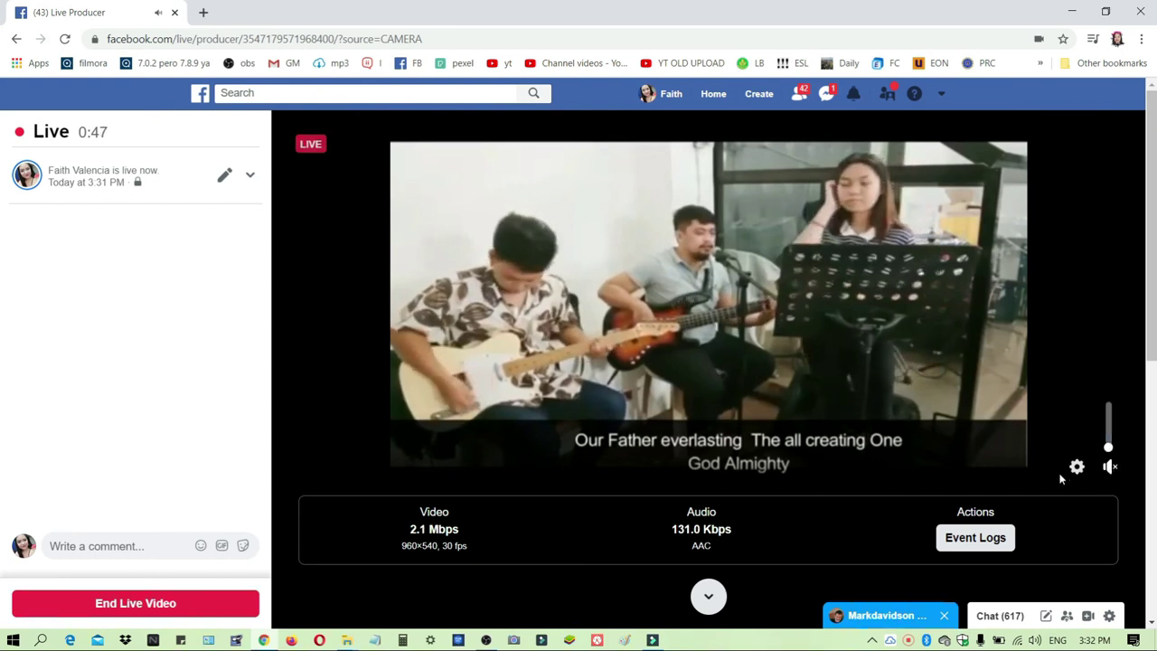
- Bring OBS forward and select the ATM scene to stream the ACER LAPTOP webcam
mouse_move(486, 641)
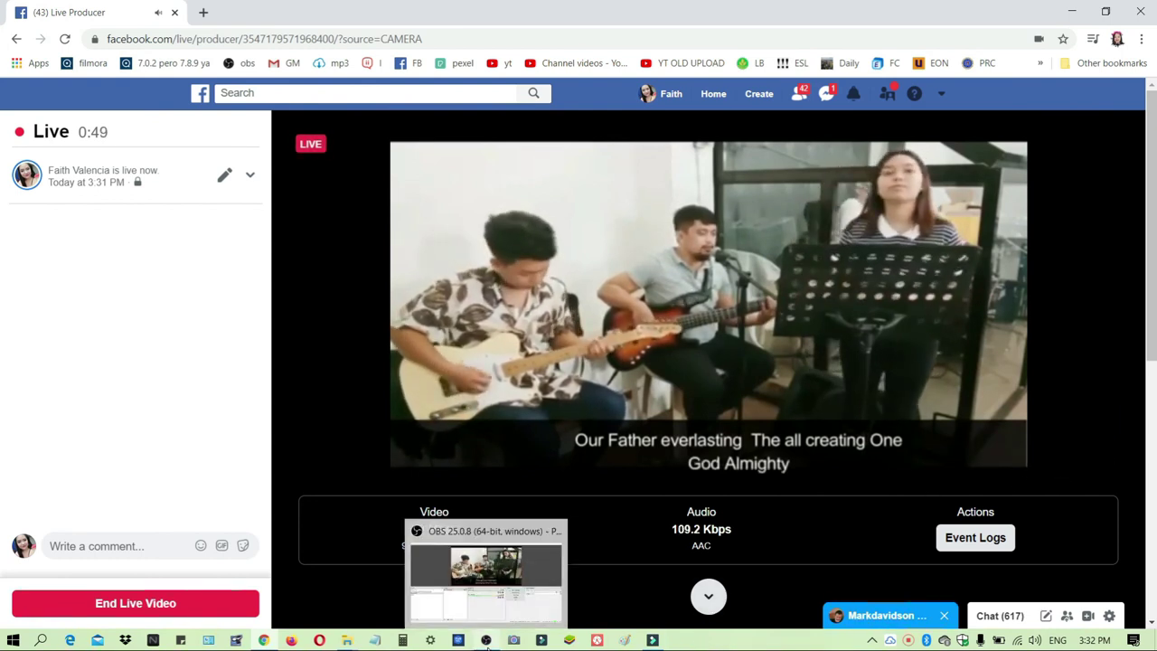
left_click(485, 570)
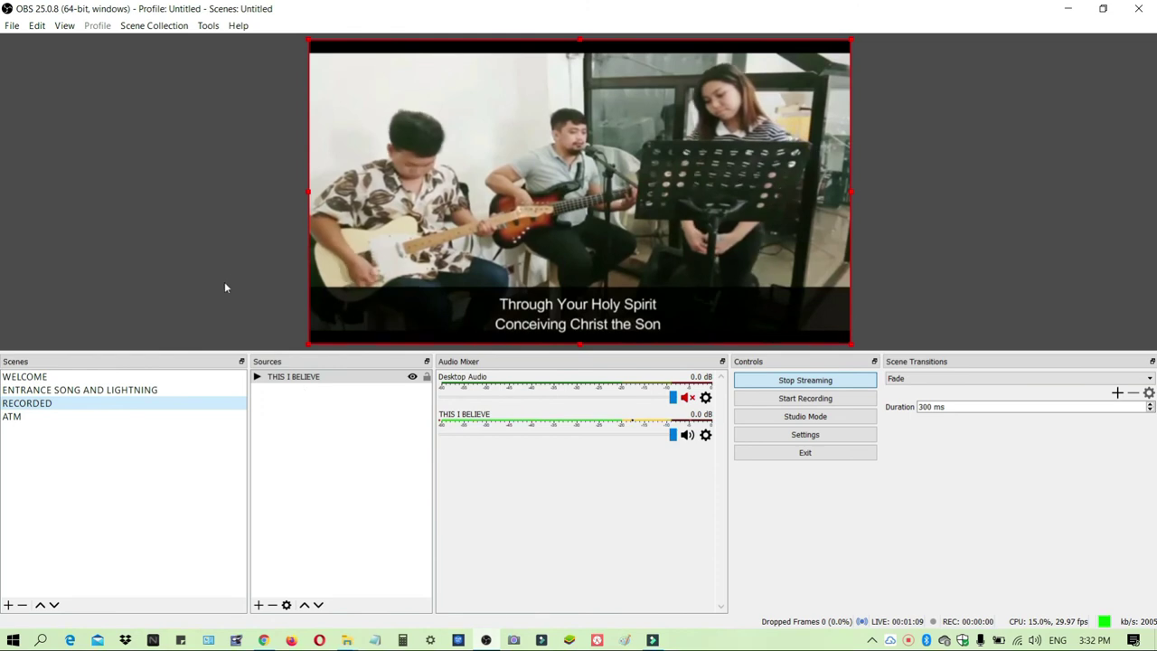
left_click(11, 417)
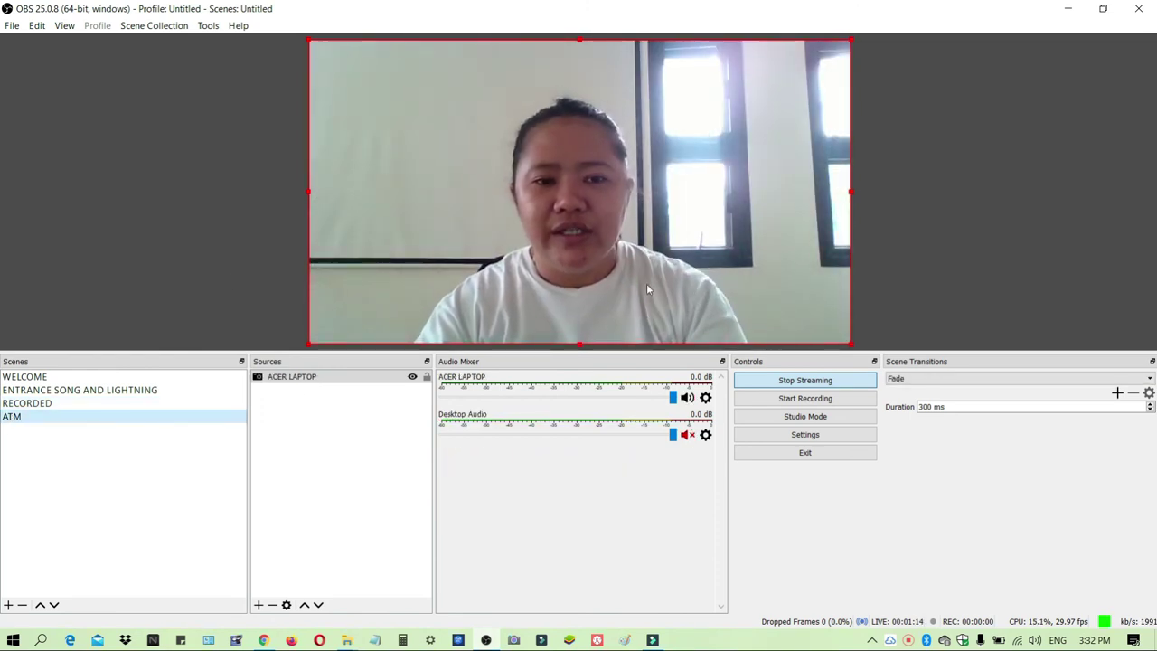
- Confirm in Live Producer that the broadcast shows the webcam, then go back to OBS
mouse_move(261, 640)
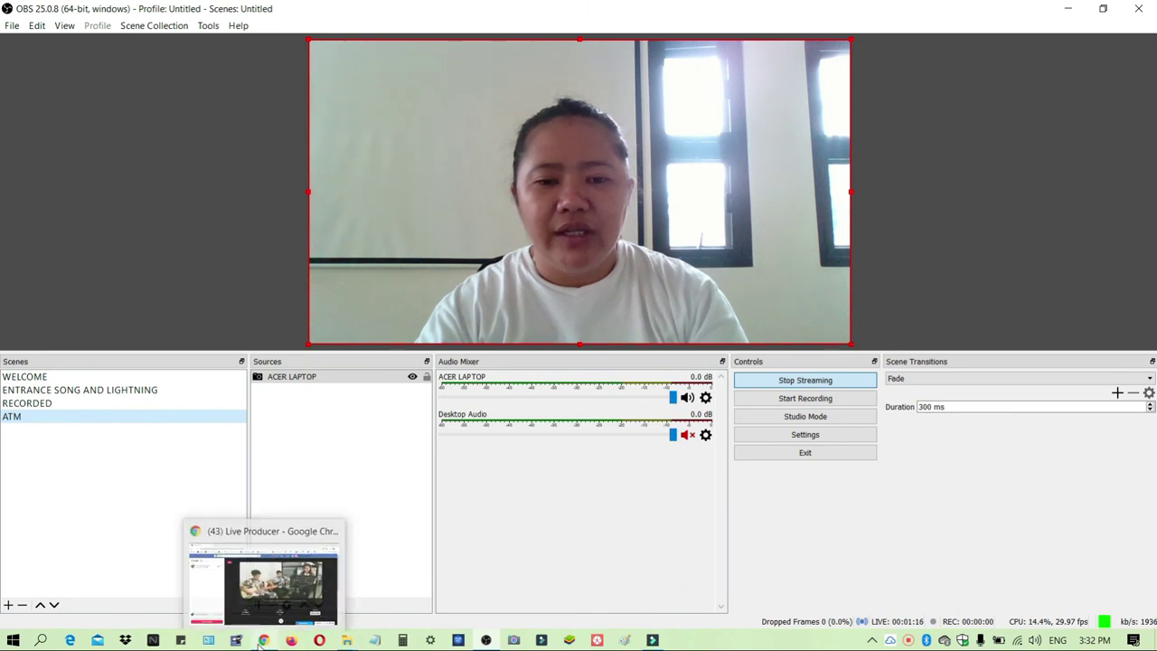
left_click(262, 574)
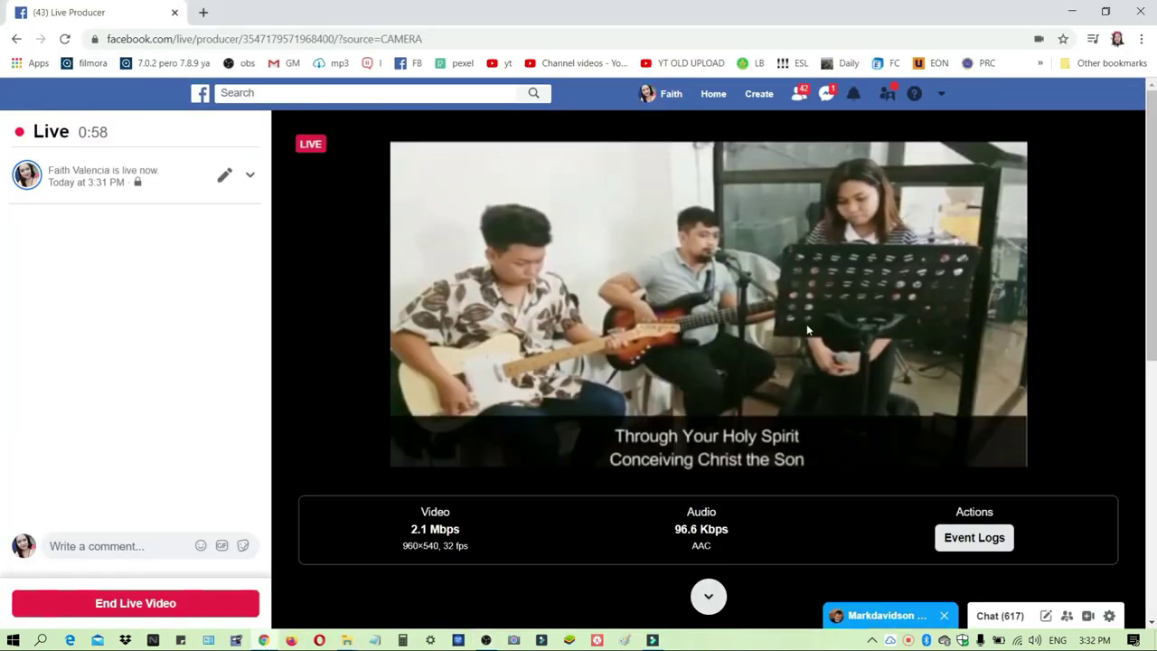
mouse_move(806, 323)
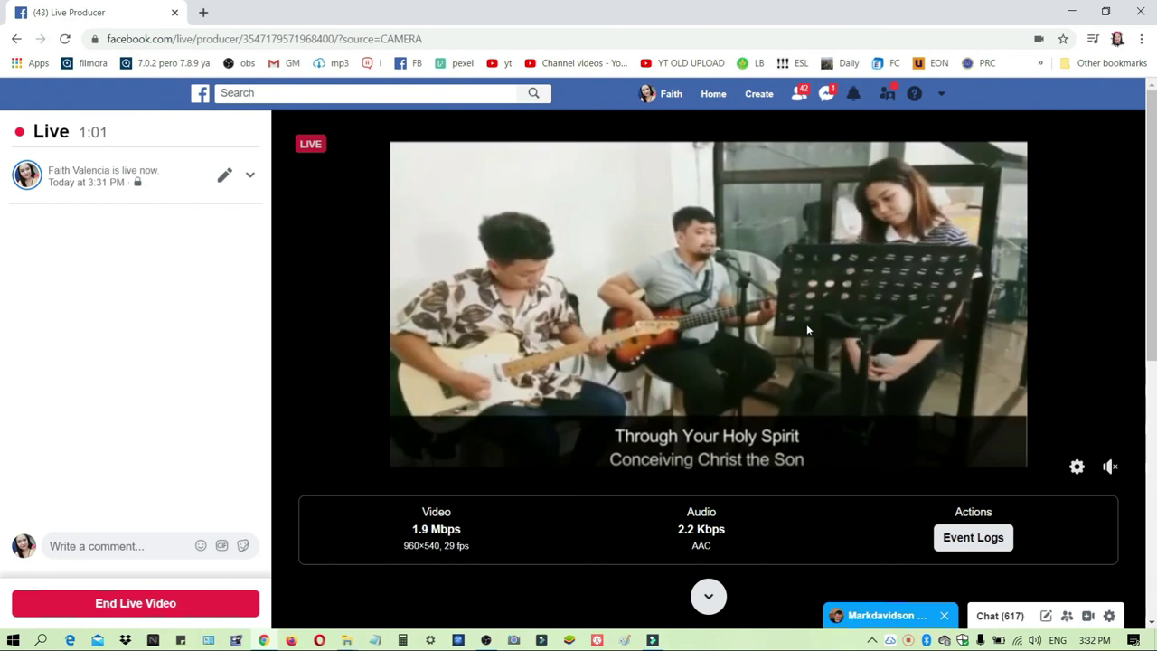
mouse_move(485, 641)
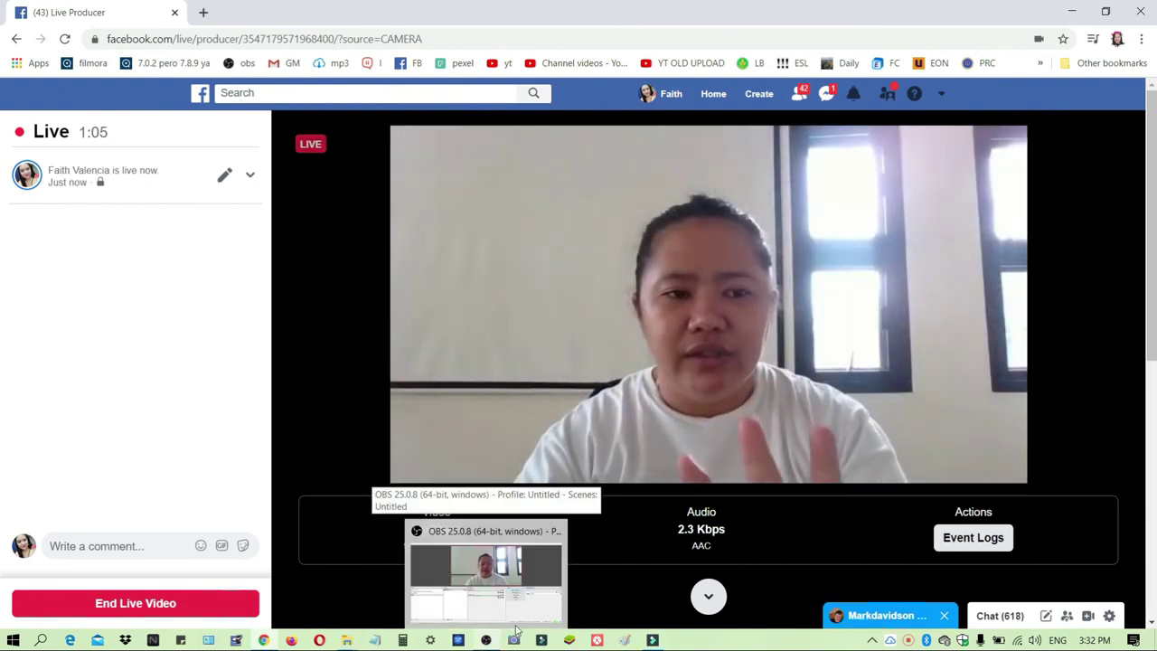
mouse_move(937, 313)
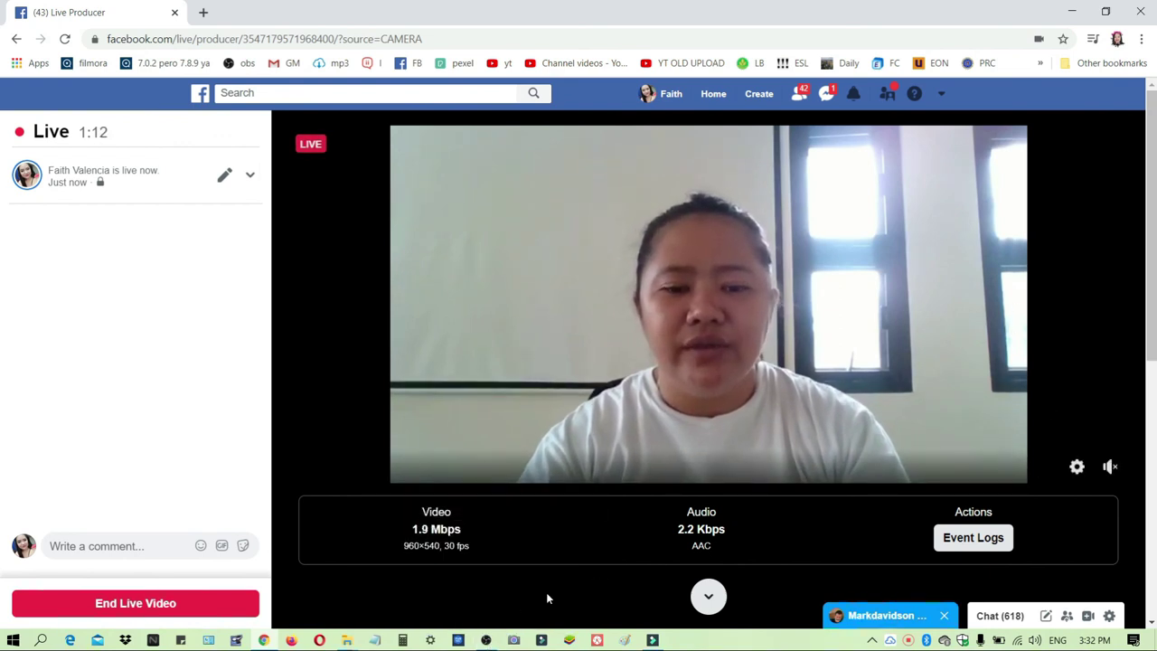
left_click(486, 640)
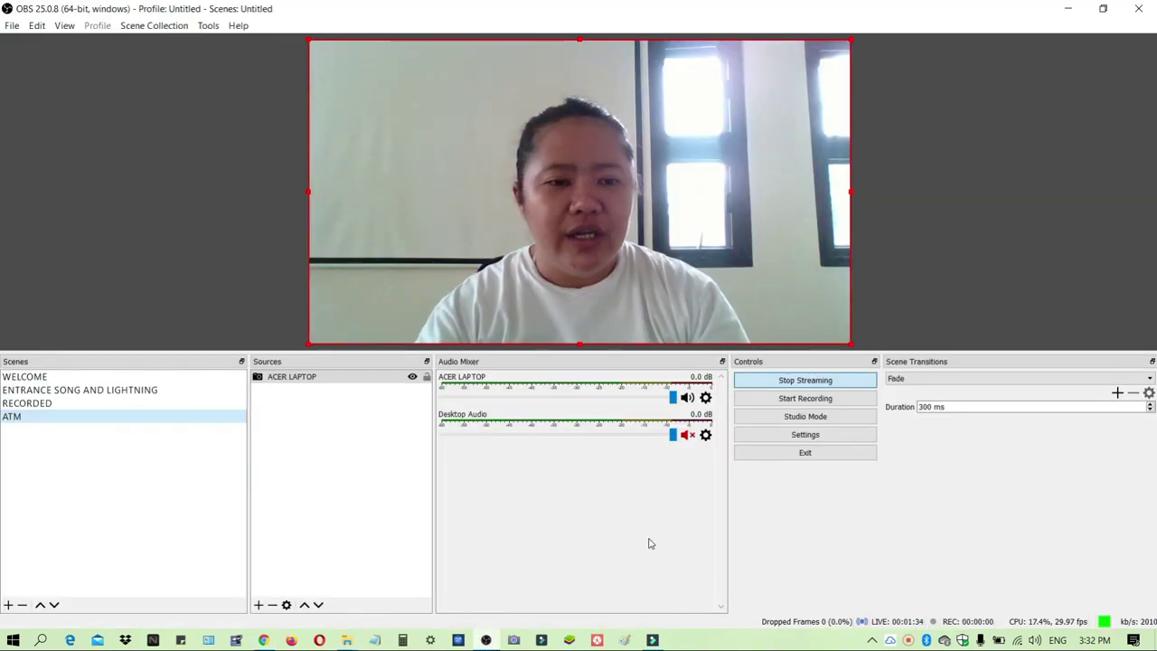